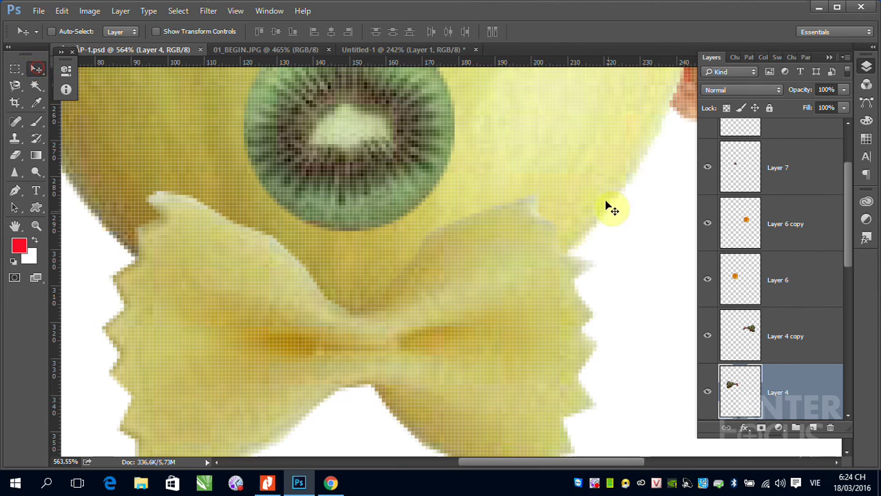
Zoom out from the bow-tie close-up and fit the whole collage on screen.
key("ctrl+minus")
key("ctrl+minus")
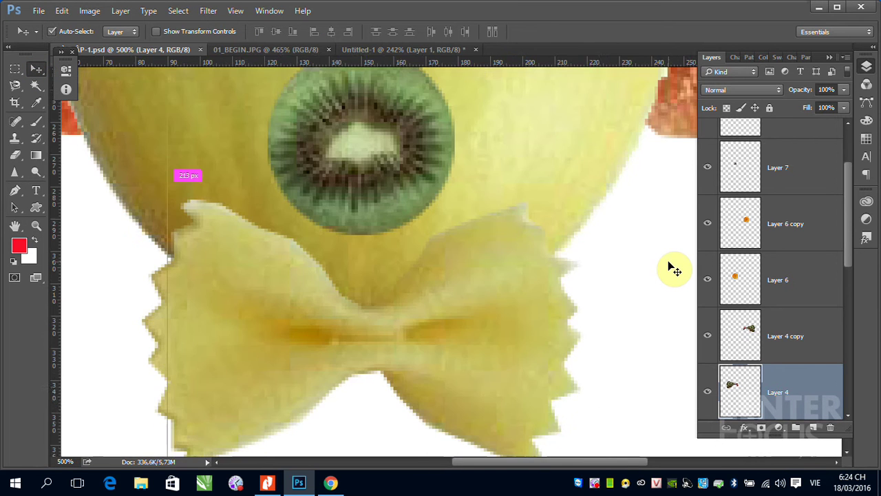
key("ctrl+minus")
key("ctrl+minus")
key("ctrl+minus")
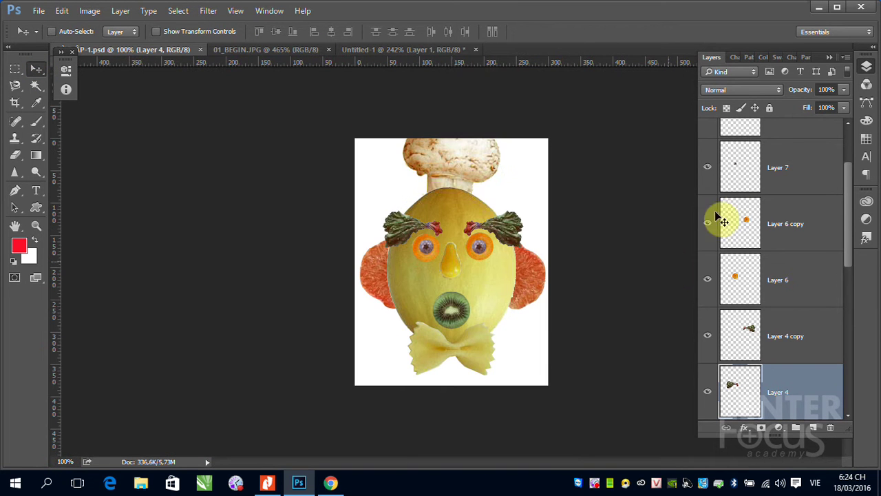
key("ctrl+0")
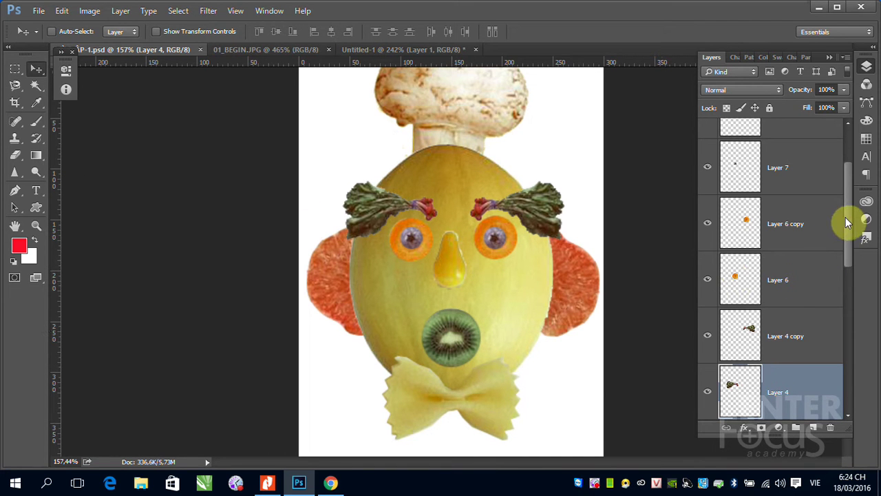
Drag the left leafy eyebrow on Layer 4 into place above the left orange eye.
left_click_drag(846, 216, 851, 172)
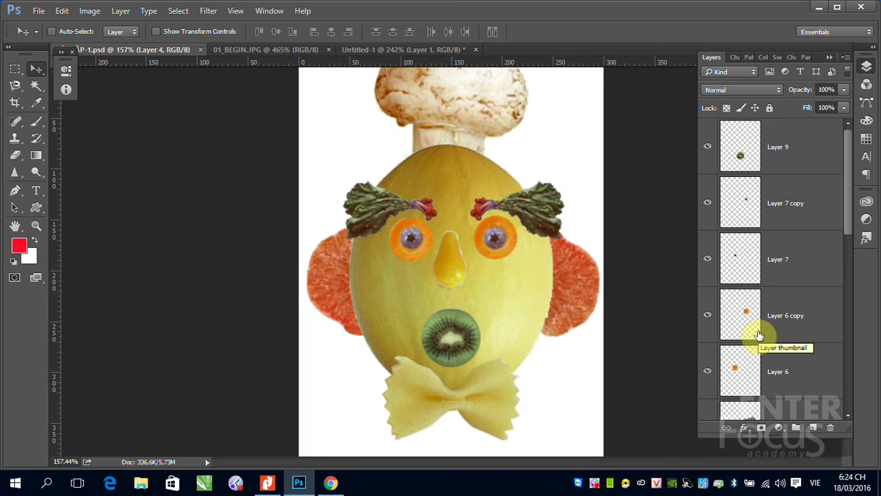
left_click_drag(849, 173, 855, 310)
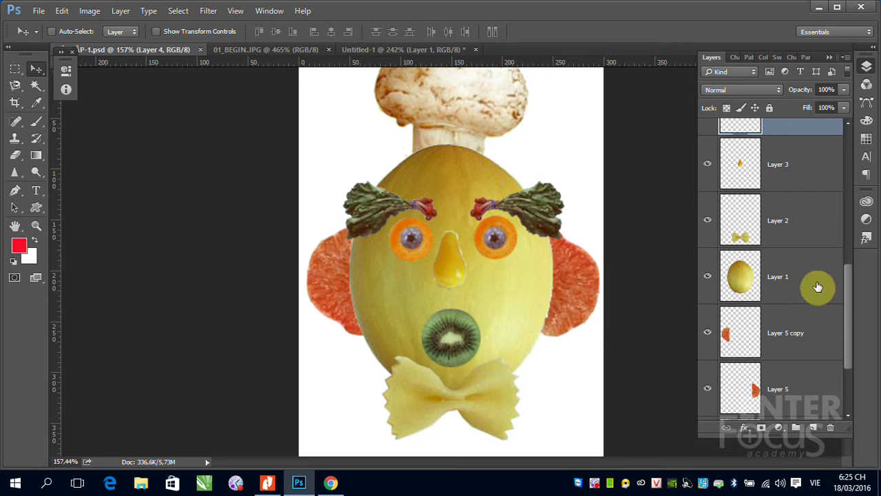
left_click_drag(851, 269, 851, 156)
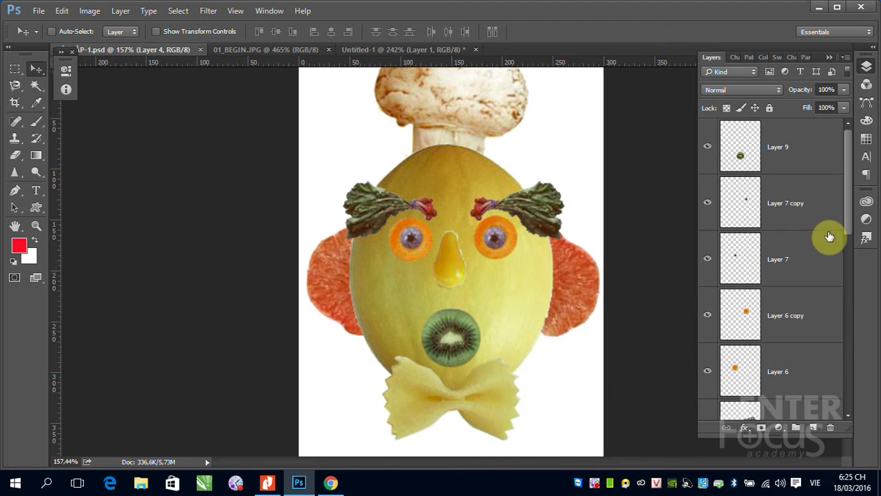
mouse_move(849, 197)
left_mouse_down()
mouse_move(853, 302)
mouse_move(846, 186)
left_mouse_up()
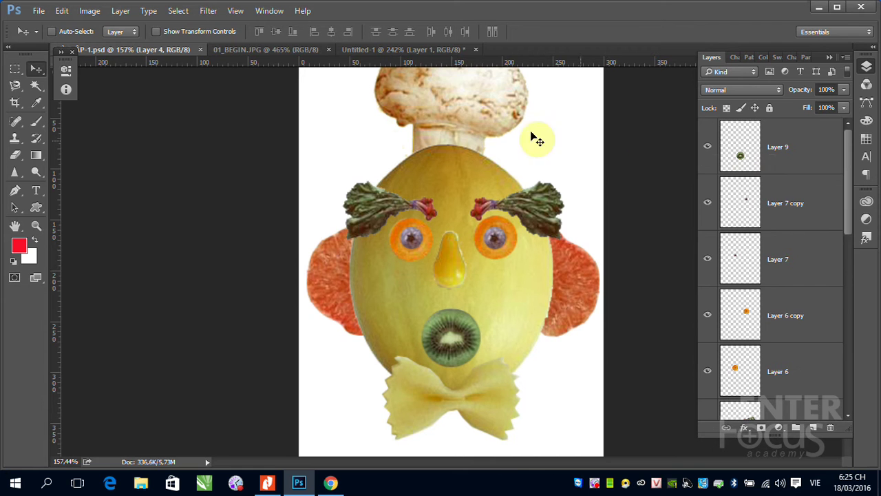
left_click_drag(468, 112, 474, 116)
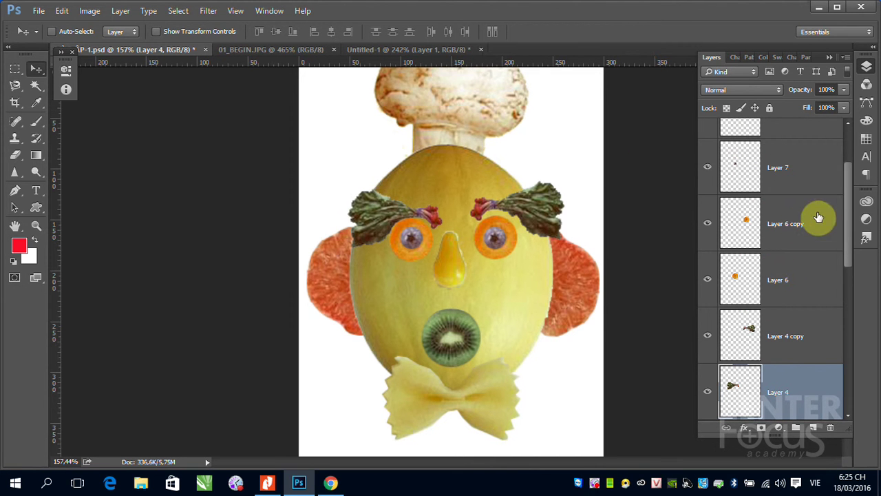
left_click_drag(846, 184, 849, 172)
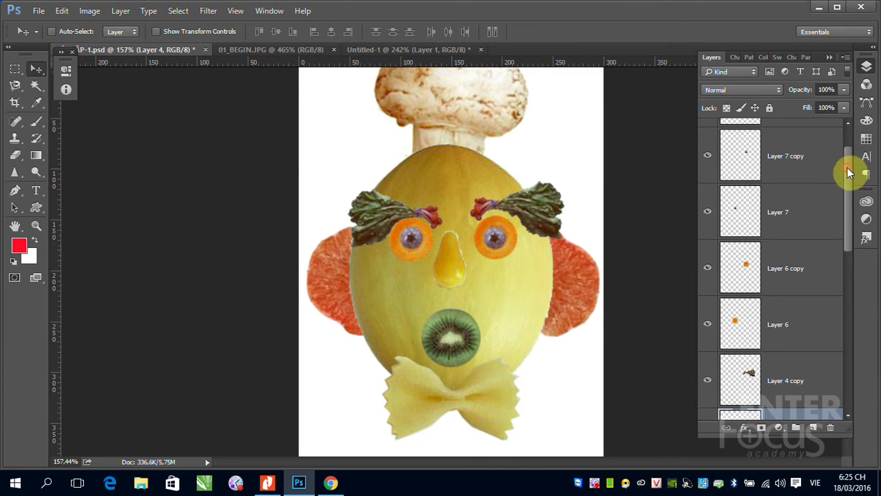
left_click_drag(389, 232, 373, 208)
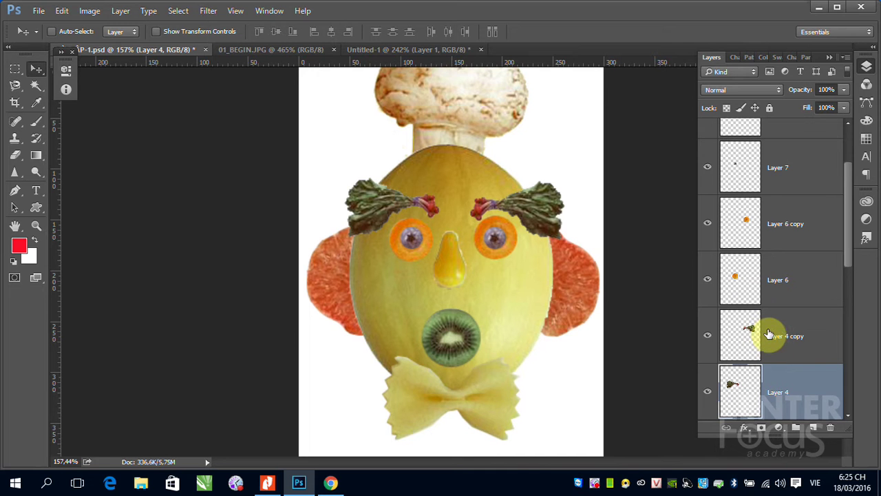
Drag eyebrow Layer 4 beneath the melon layer and back in front, then open the Layer menu.
scroll(846, 258, "down", 3)
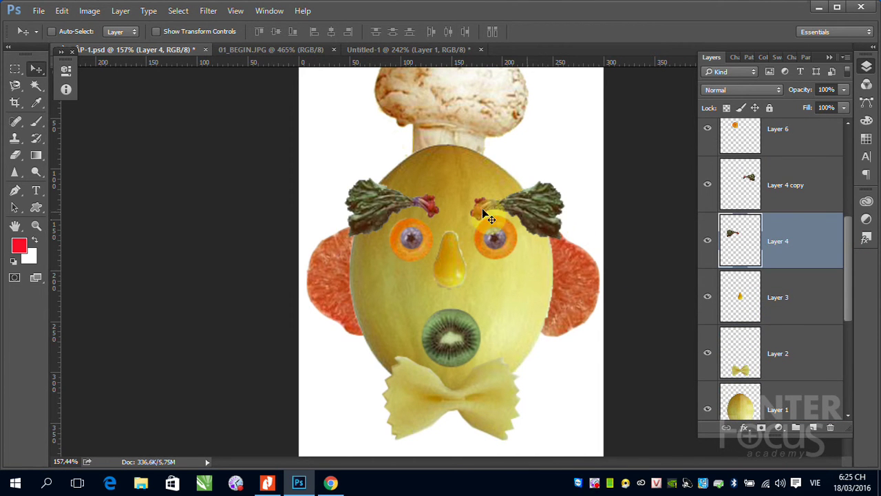
left_click_drag(798, 250, 798, 411)
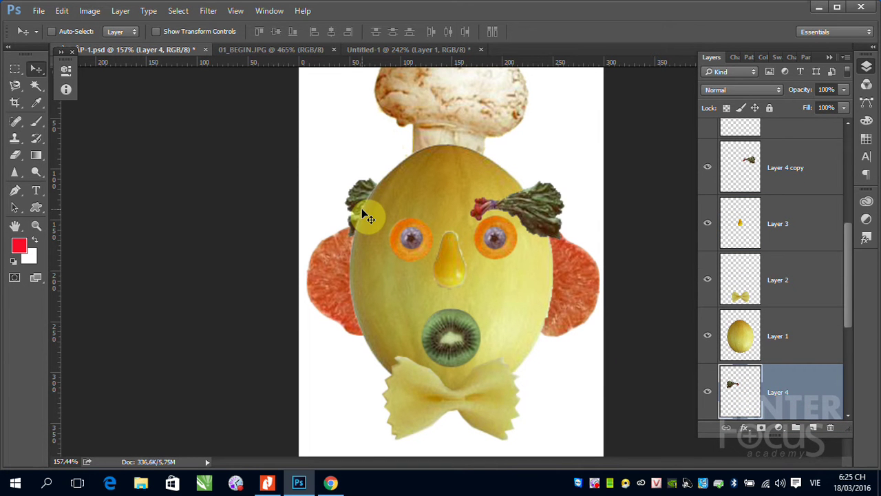
left_click_drag(806, 407, 772, 216)
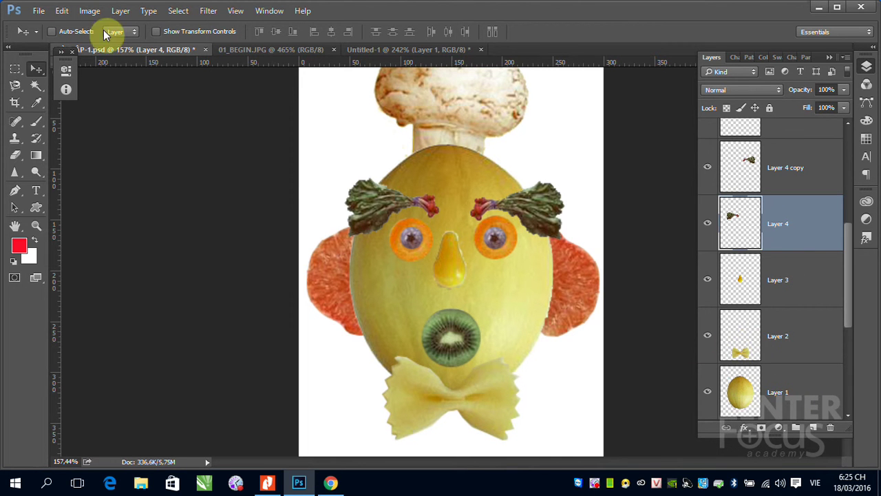
left_click(119, 14)
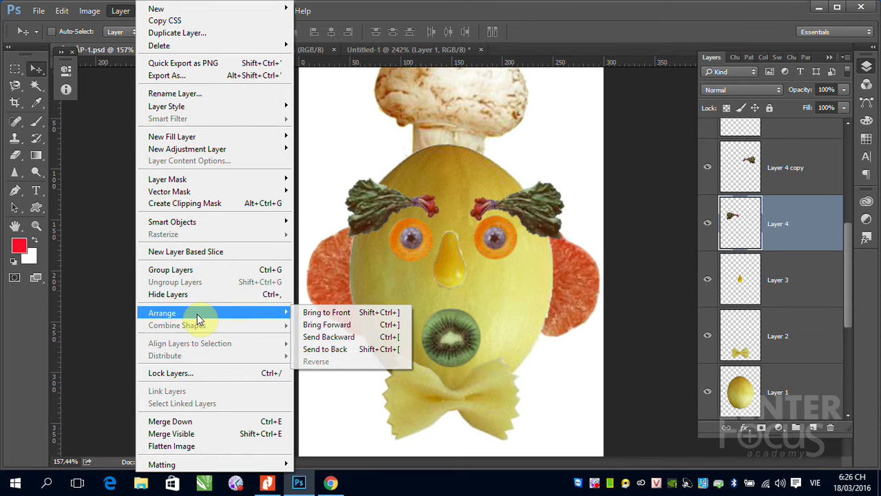
mouse_move(207, 313)
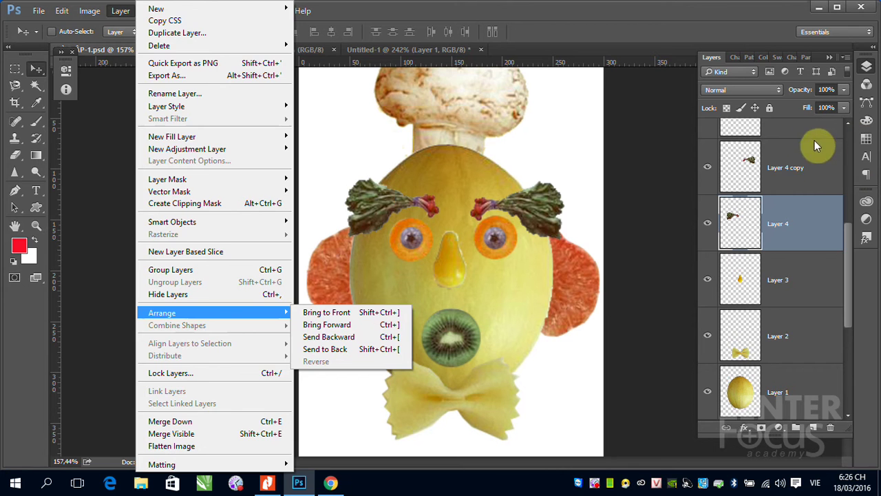
Select the melon Layer 1 and bring it to the front with Layer > Arrange.
left_click(802, 174)
left_click_drag(851, 245, 848, 324)
left_click(786, 175)
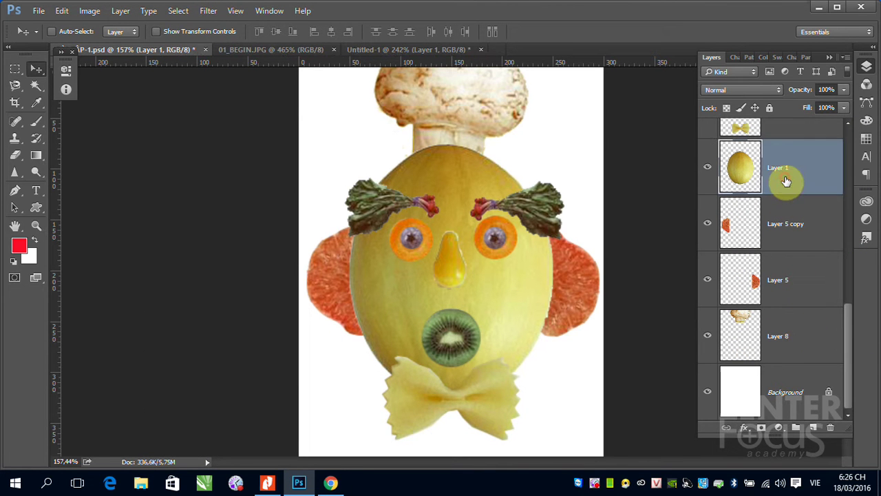
left_click(117, 12)
mouse_move(162, 312)
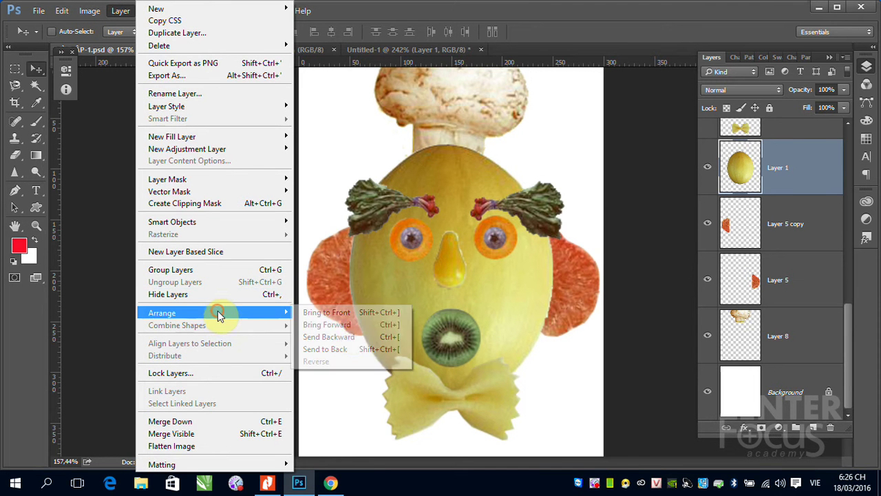
left_click(336, 312)
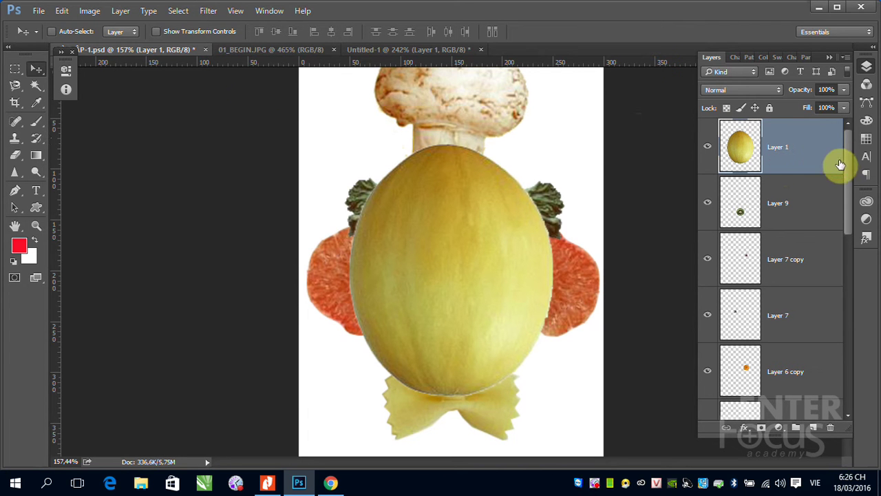
Send the melon layer backward one step, then all the way to the back.
left_click(121, 12)
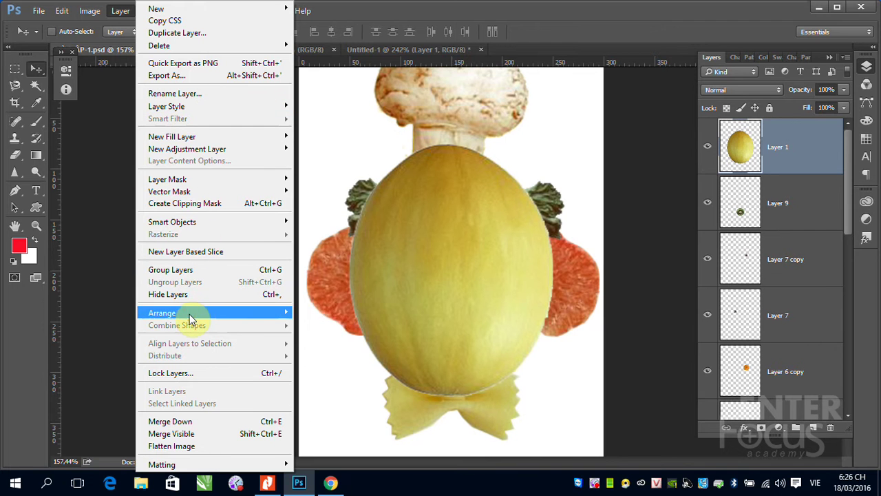
mouse_move(162, 312)
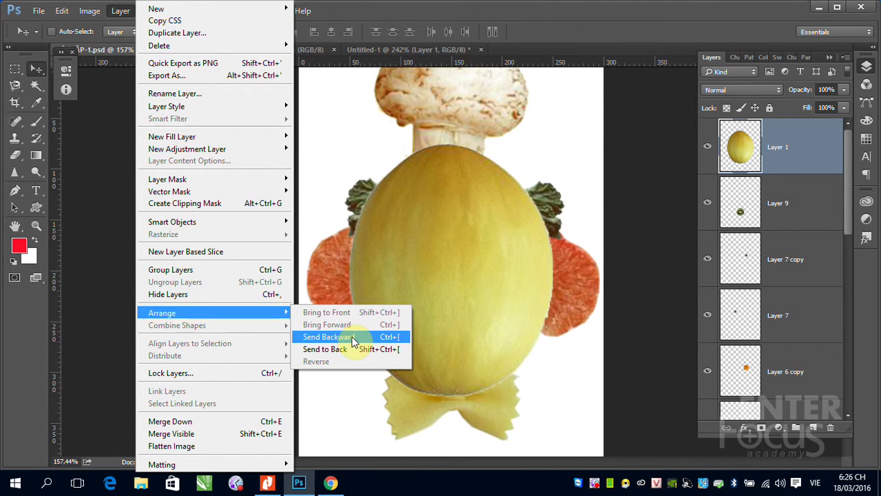
left_click(352, 340)
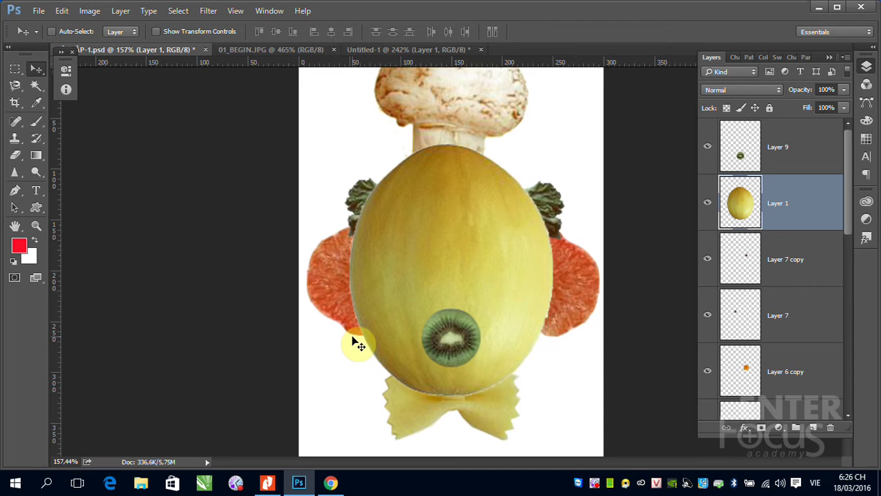
left_click(119, 11)
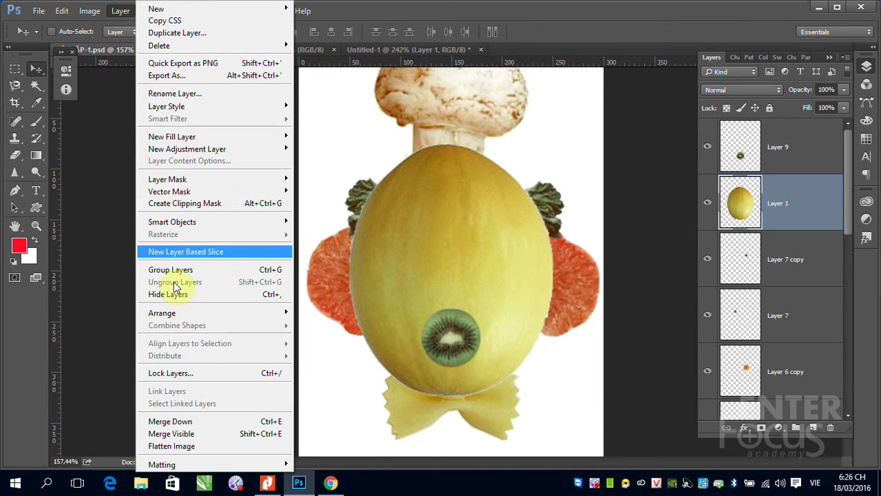
mouse_move(162, 312)
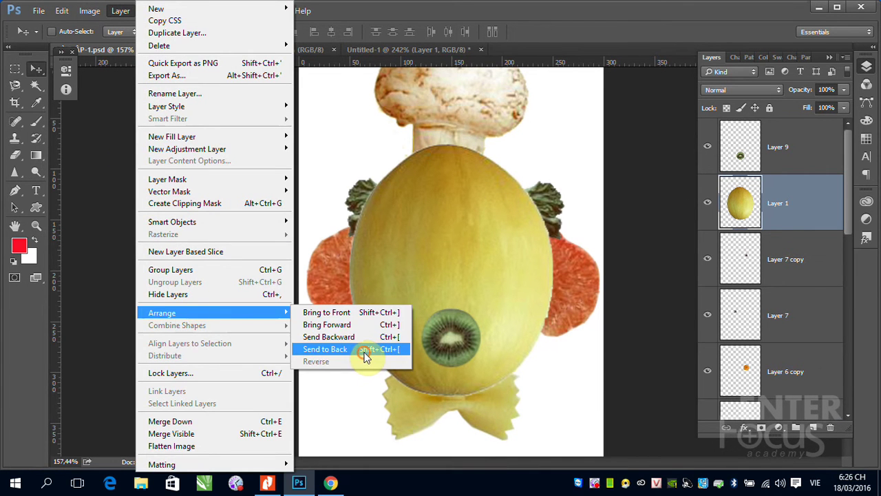
left_click(365, 354)
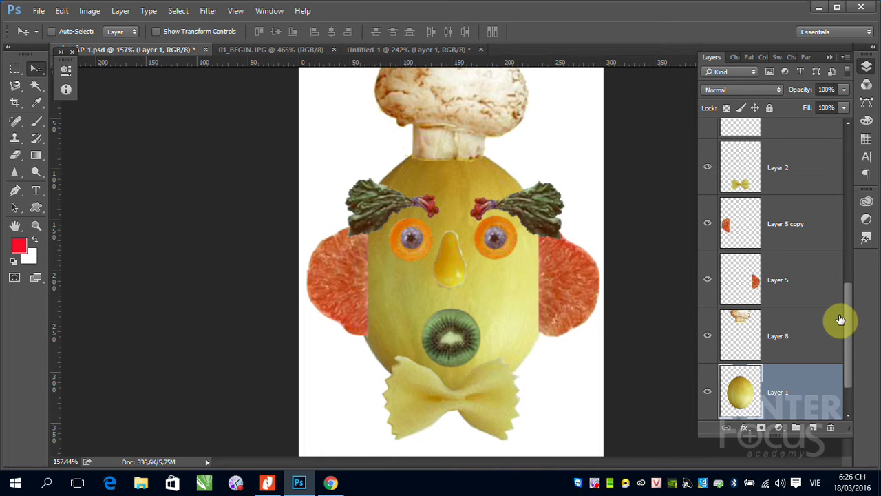
Scroll to the bottom of the Layers panel and select the locked white Background.
left_click_drag(849, 316, 850, 340)
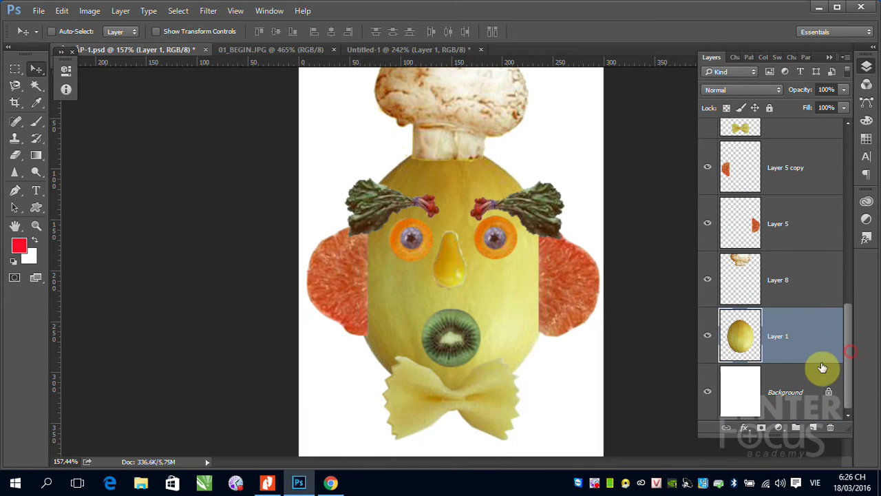
left_click(785, 404)
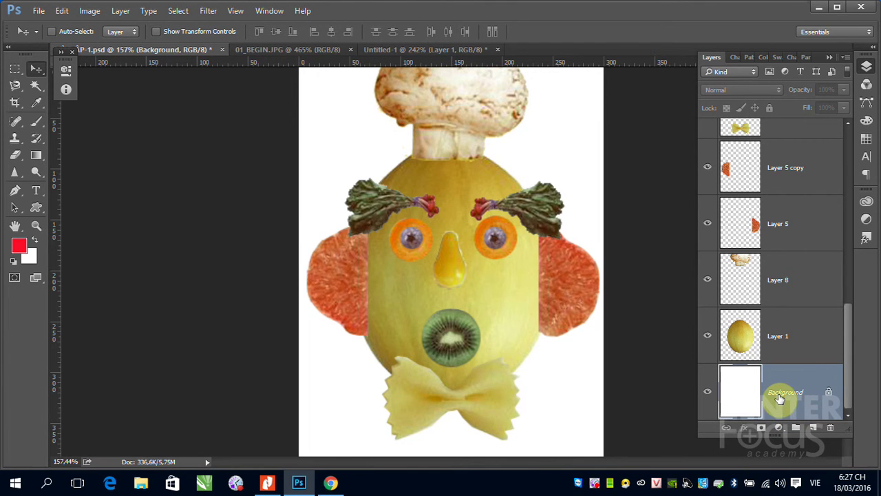
Convert the Background into Layer 0 and drag melon Layer 1 beneath it.
double_click(779, 397)
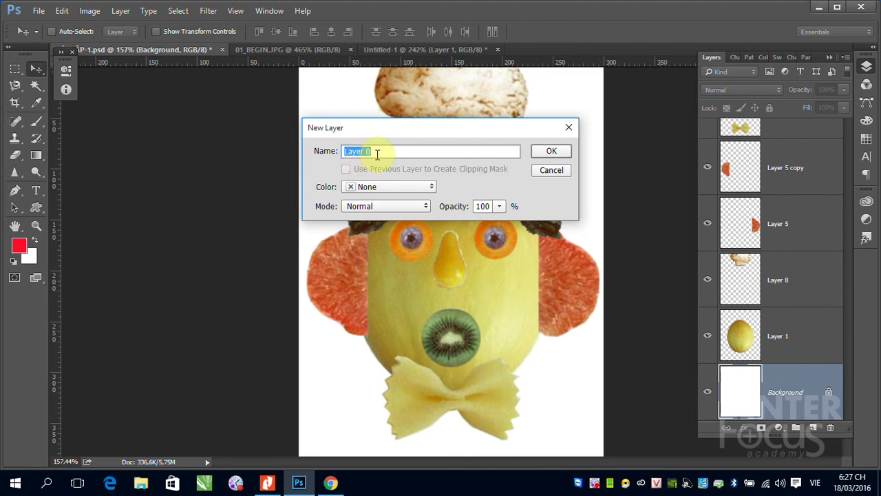
left_click(551, 153)
left_click(798, 340)
left_click_drag(801, 352, 808, 396)
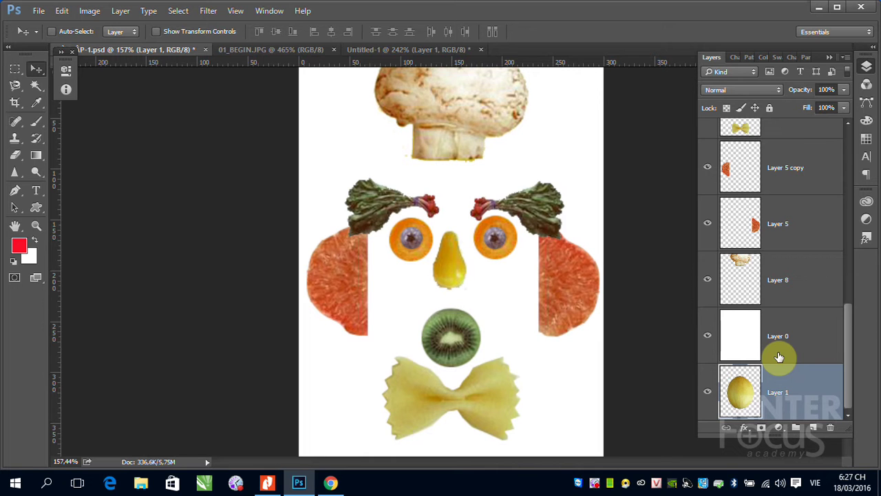
Drag melon Layer 1 back above Layer 0 and open the Layer menu.
left_click_drag(781, 404, 780, 316)
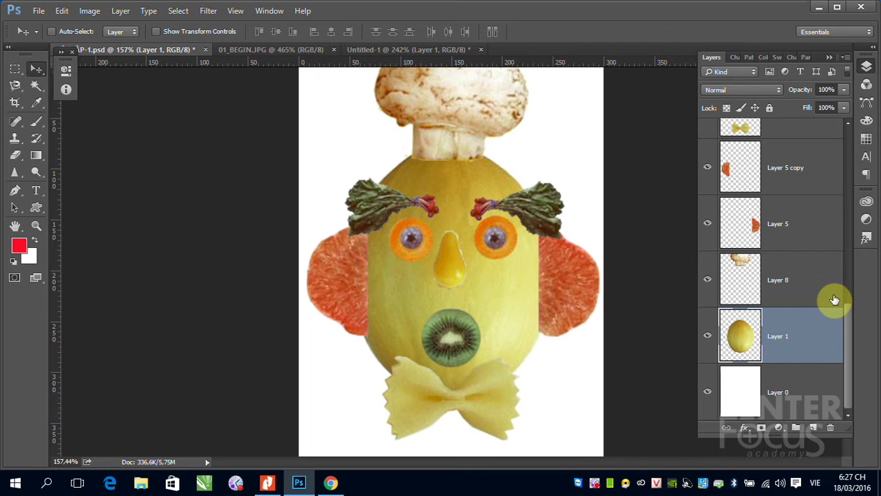
left_click(120, 10)
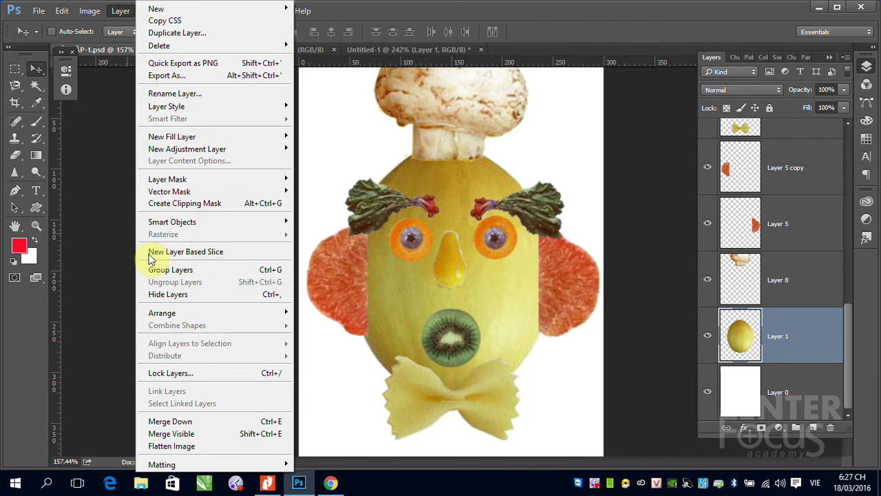
mouse_move(162, 312)
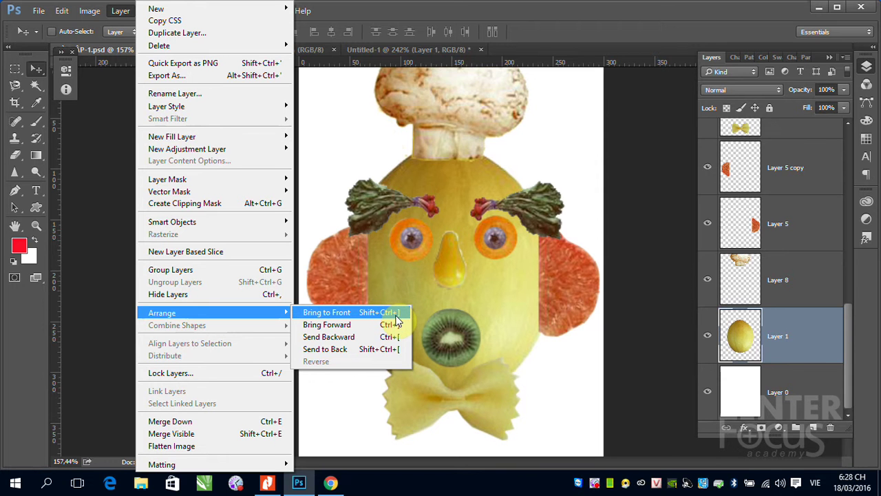
Dismiss the Layer > Arrange options without changes and scroll the Layers panel to the top.
left_click(805, 354)
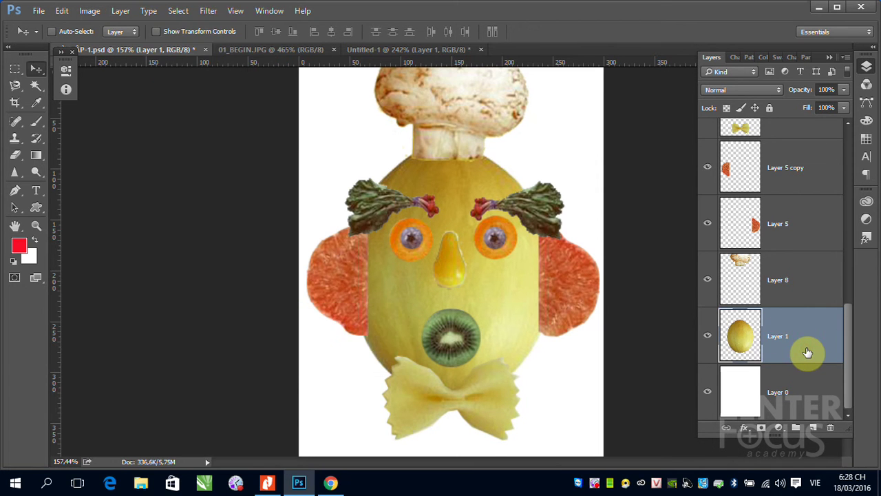
key("ctrl")
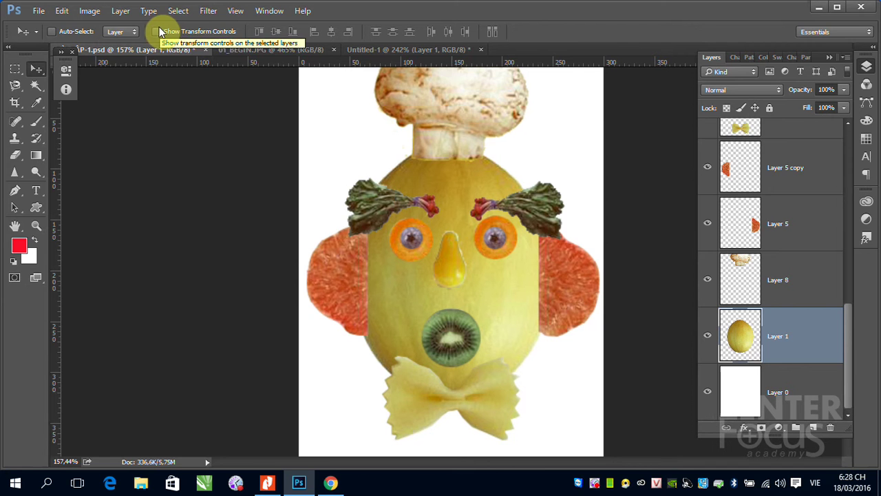
left_click(119, 11)
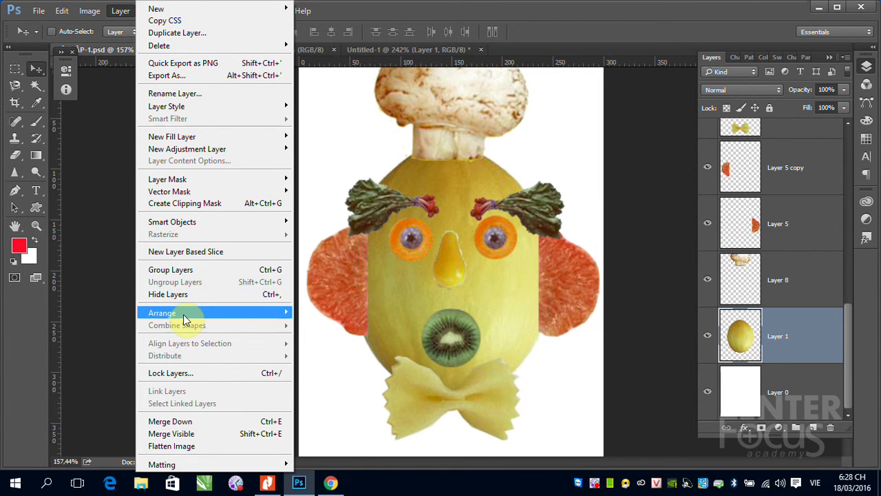
mouse_move(162, 312)
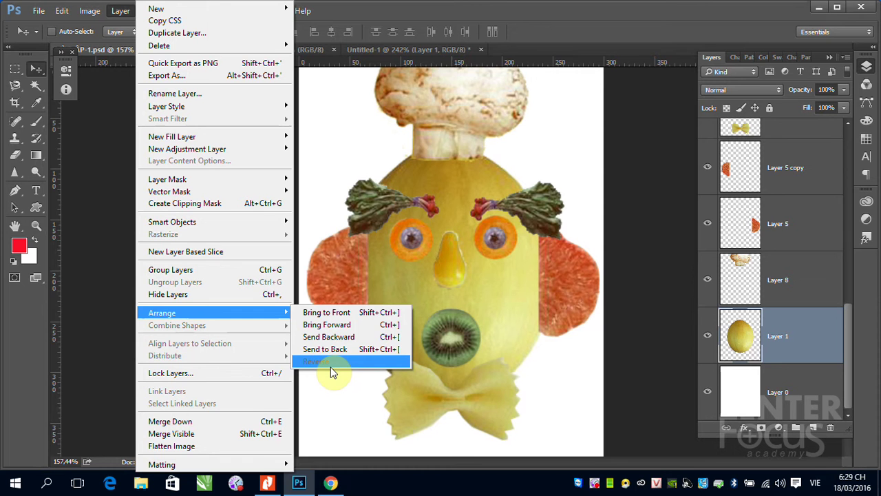
left_click(576, 23)
left_click_drag(848, 325, 857, 148)
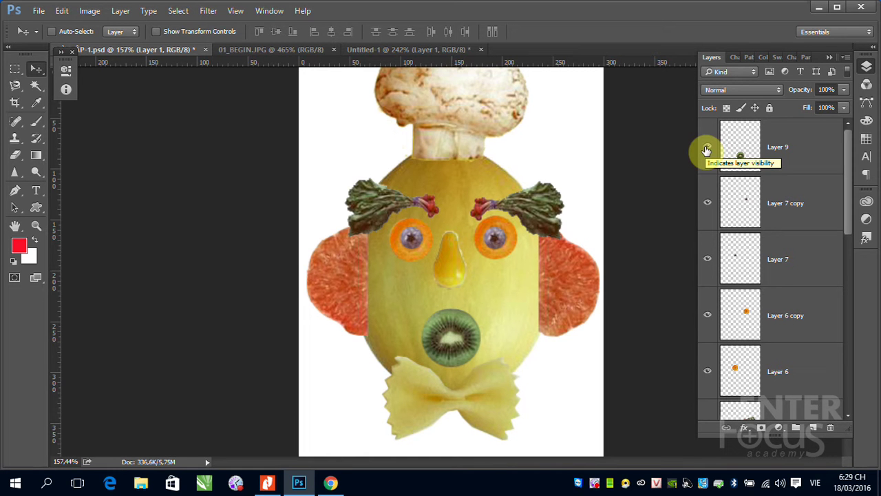
left_click(708, 206)
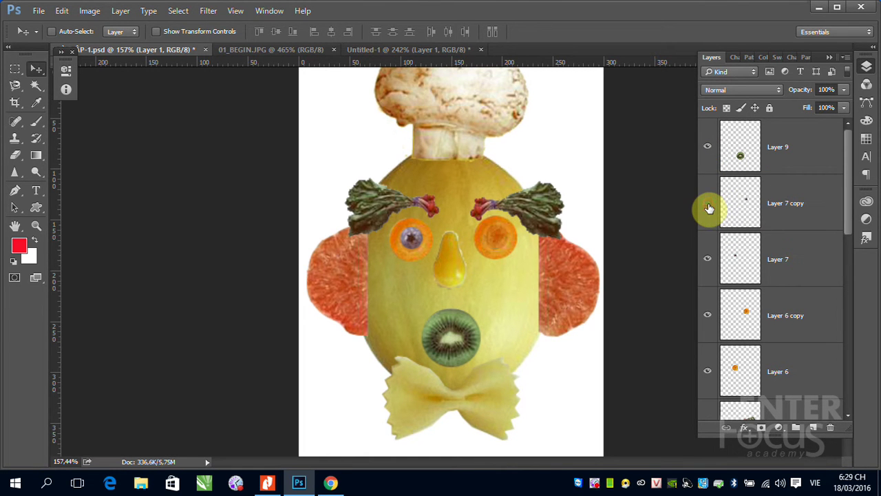
left_click(708, 206)
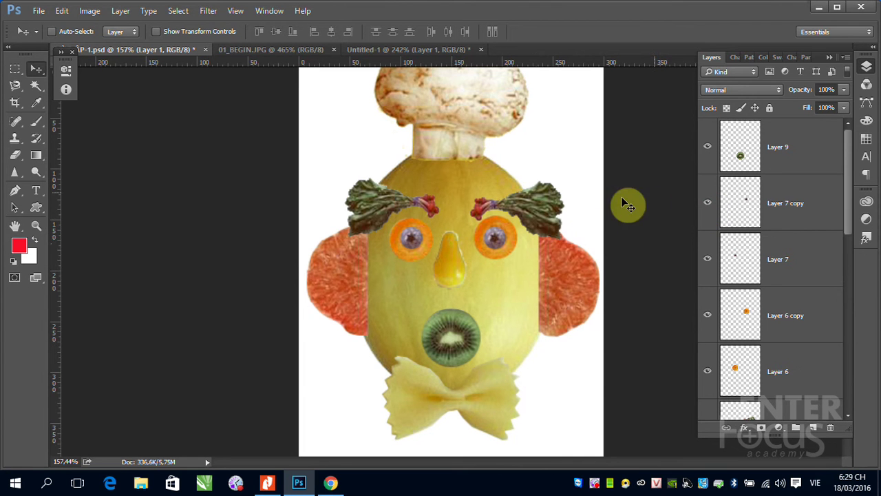
left_click(708, 207)
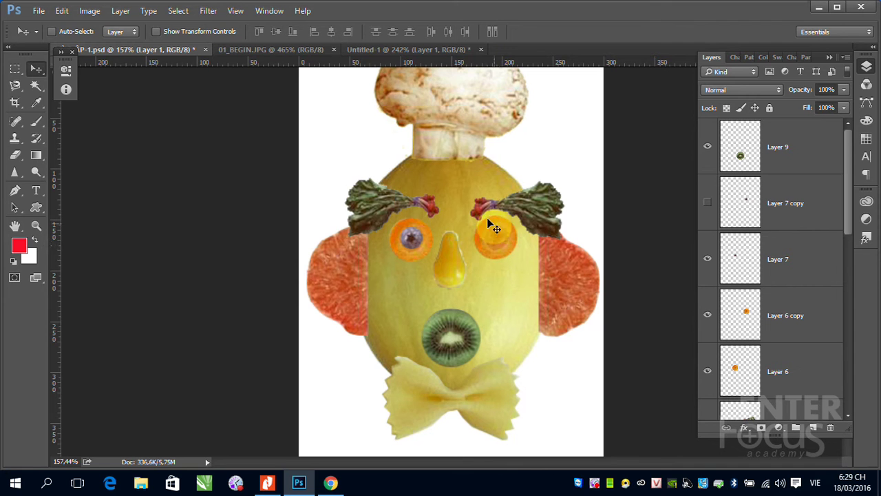
left_click(706, 203)
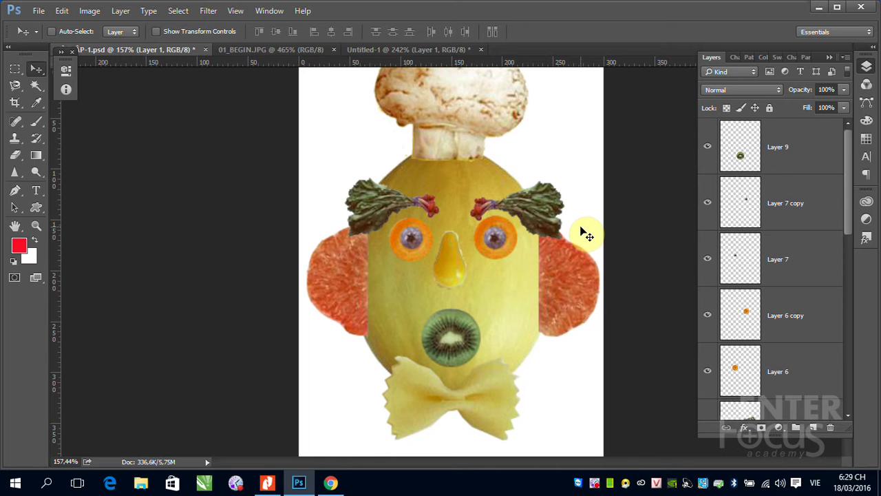
mouse_move(812, 199)
left_mouse_down()
mouse_move(807, 324)
mouse_move(832, 428)
left_mouse_up()
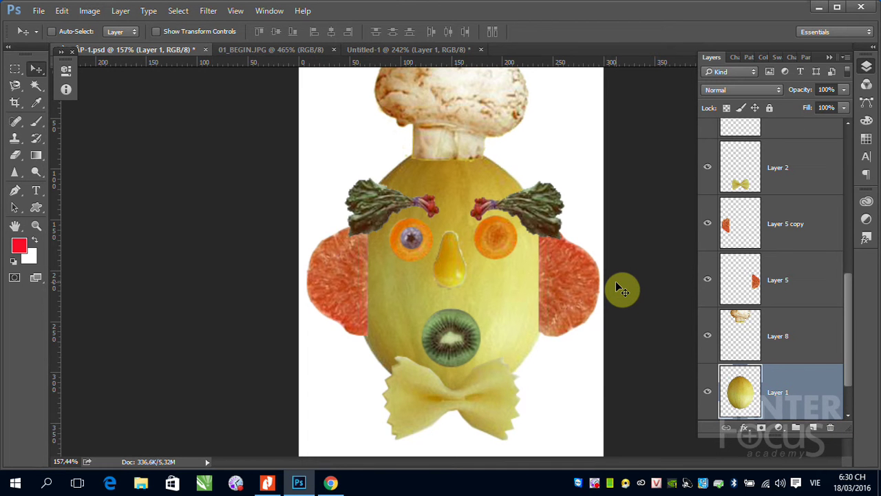
key("ctrl+z")
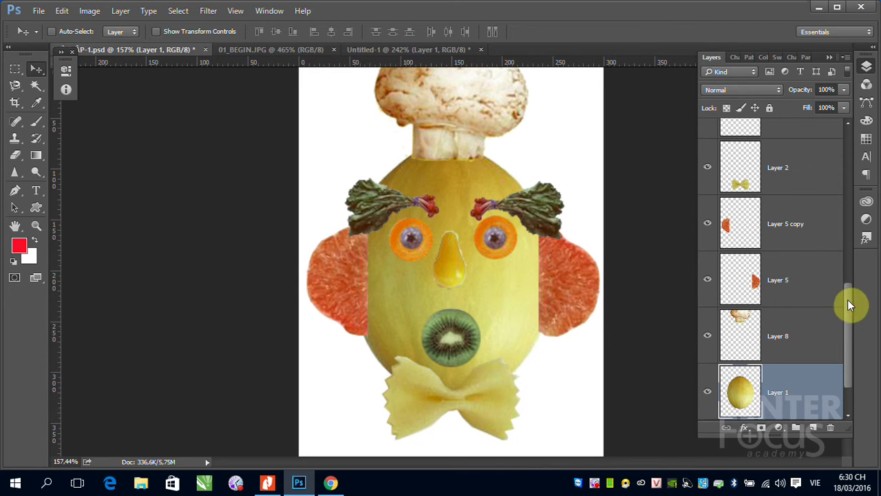
left_click_drag(847, 300, 837, 140)
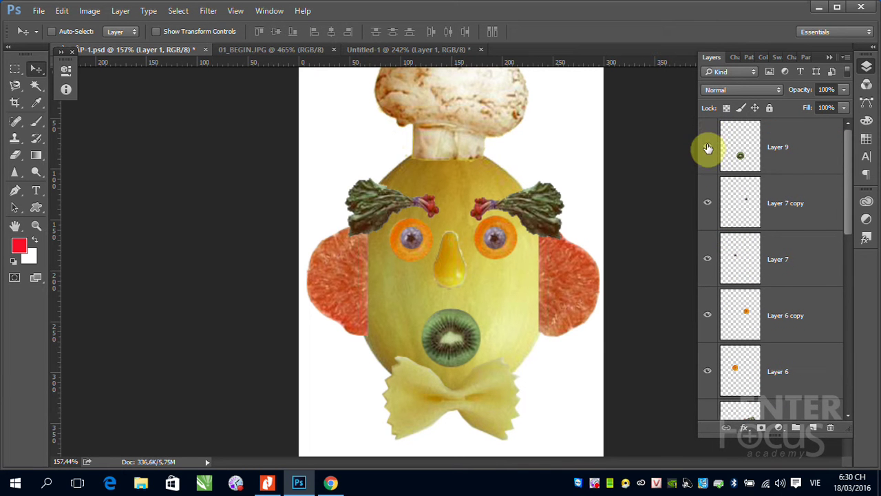
left_click_drag(707, 146, 708, 383)
scroll(732, 328, "down", 2)
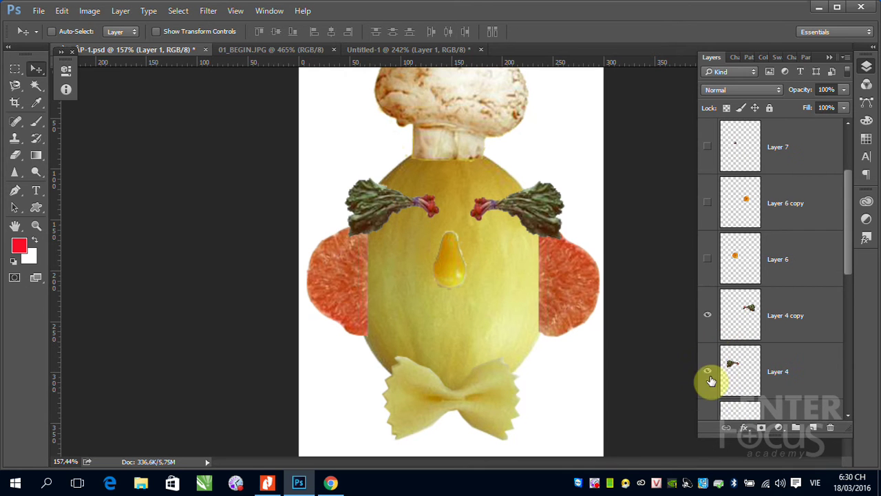
left_click_drag(708, 318, 708, 369)
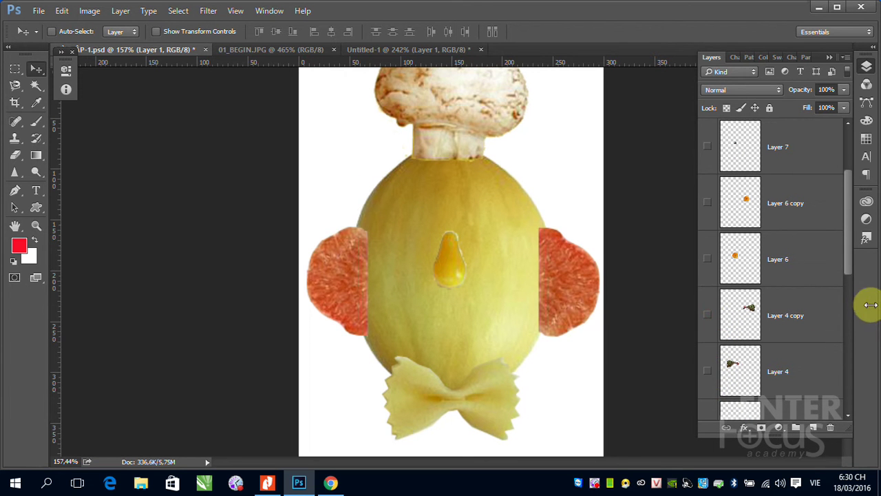
left_click_drag(708, 370, 708, 146)
scroll(846, 222, "up", 2)
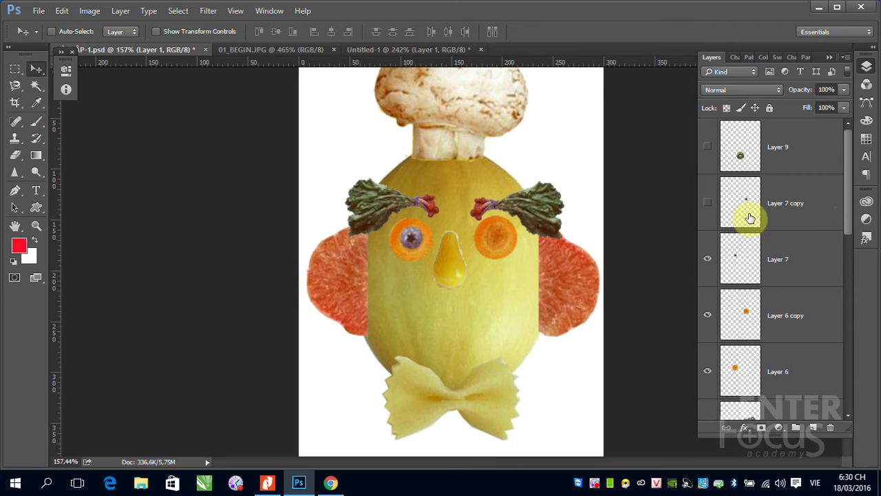
left_click_drag(710, 207, 708, 146)
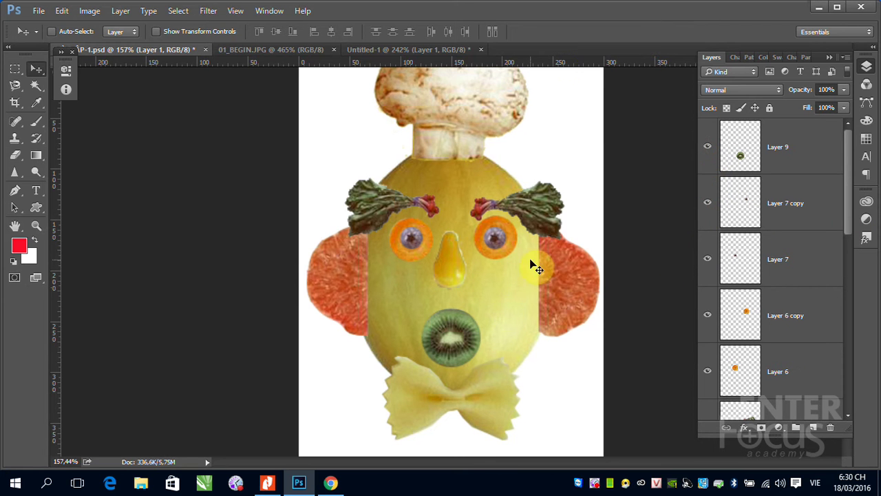
right_click(459, 276)
left_click(482, 280)
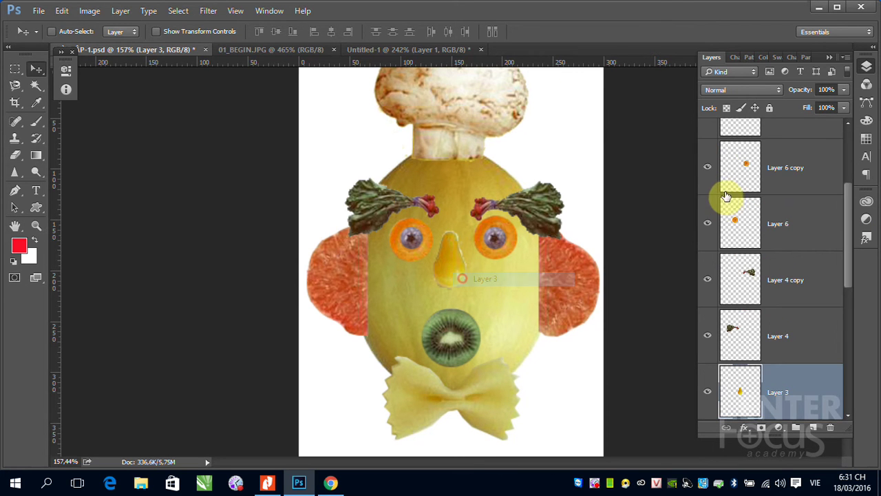
left_click(708, 395, "alt")
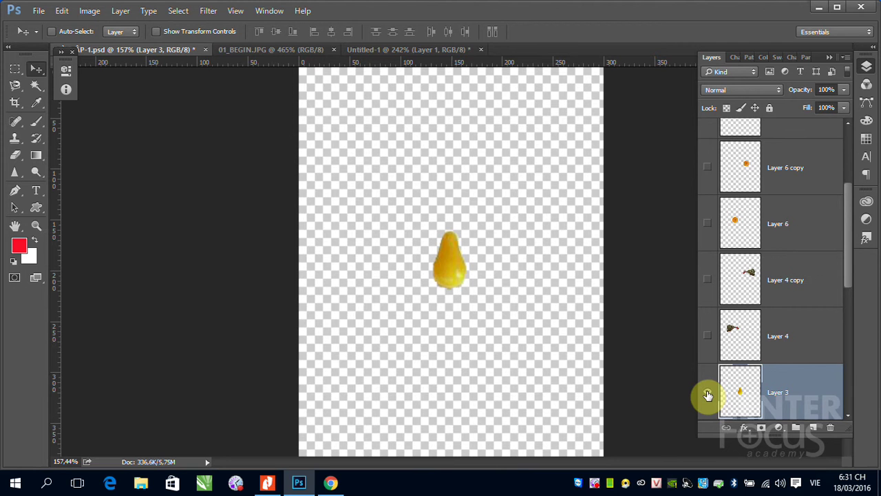
left_click(708, 395)
left_click(707, 393, "alt")
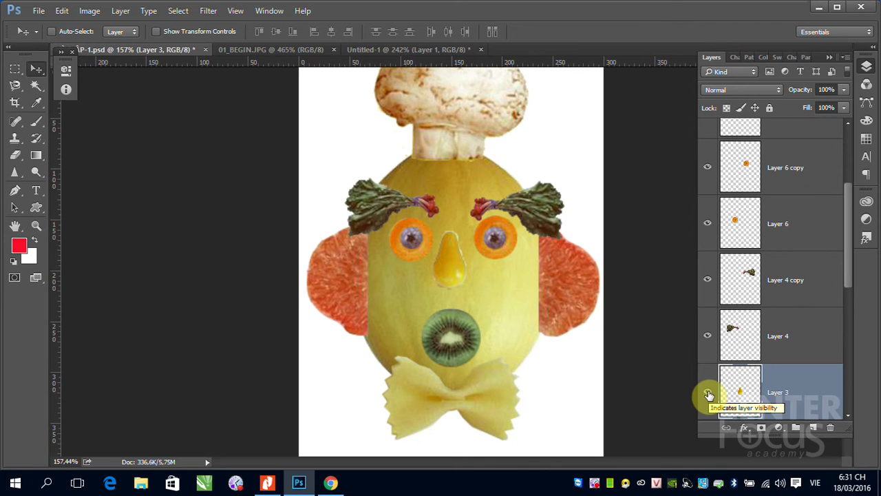
left_click_drag(847, 206, 847, 146)
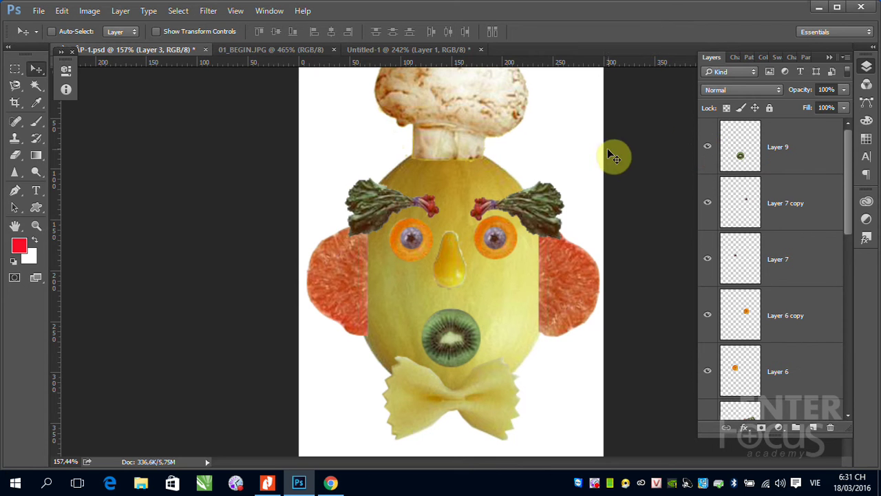
left_click(707, 147)
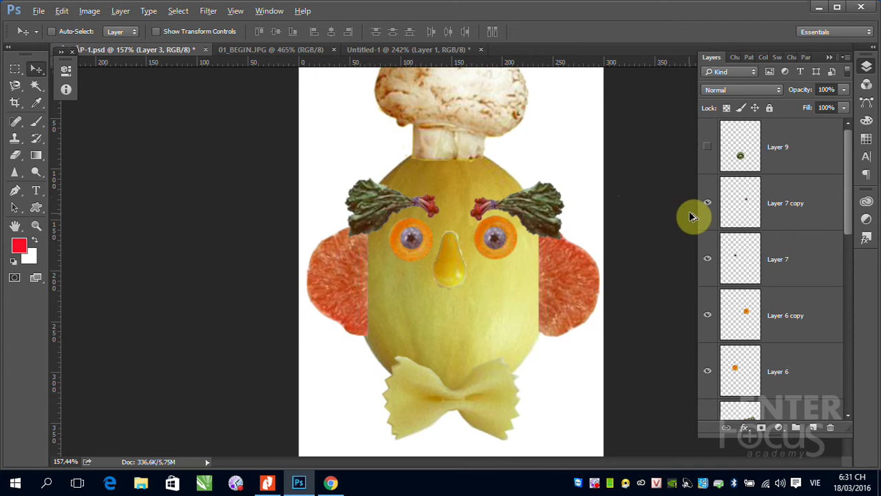
left_click(708, 203, "alt")
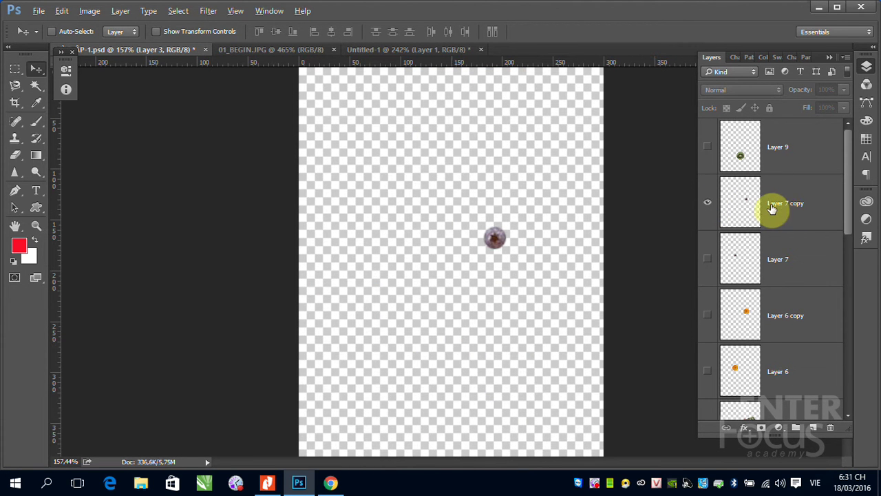
left_click(708, 206, "alt")
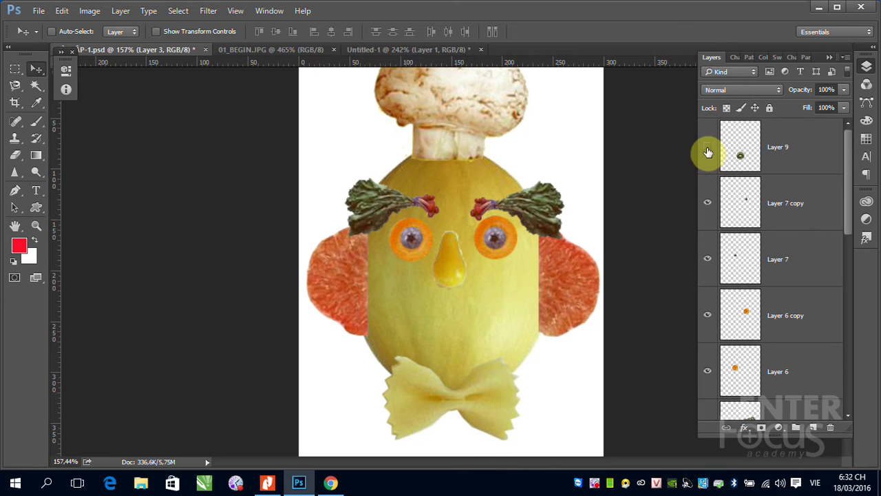
left_click(706, 146)
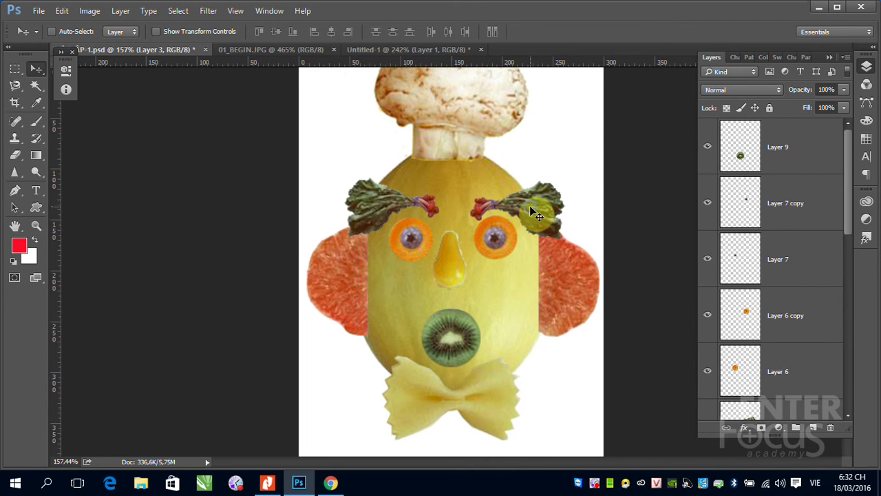
Pick Layer 4 copy via right-click and drag the right eyebrow left and up toward centre.
right_click(529, 205)
left_click(559, 219)
left_click_drag(528, 198, 512, 188)
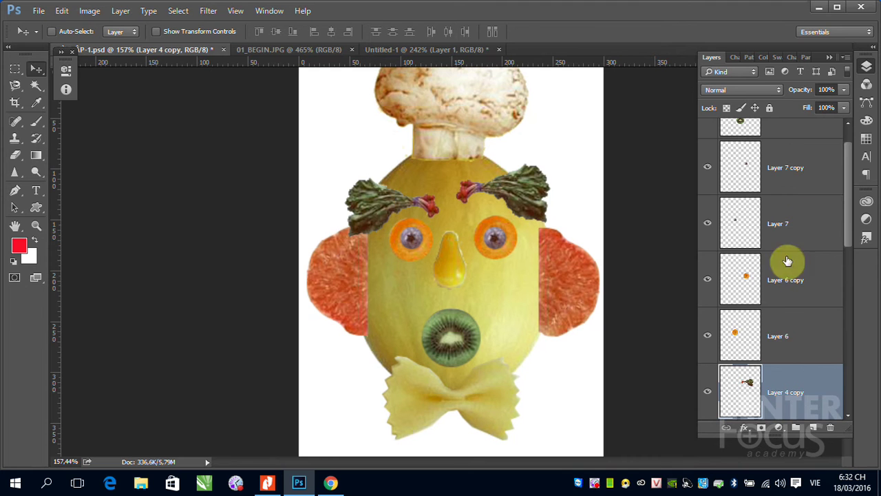
left_click_drag(849, 241, 858, 270)
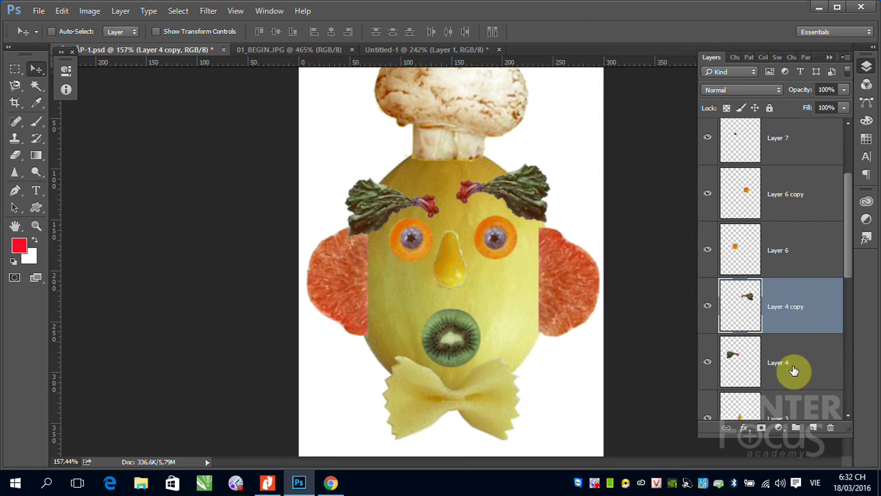
right_click(524, 195)
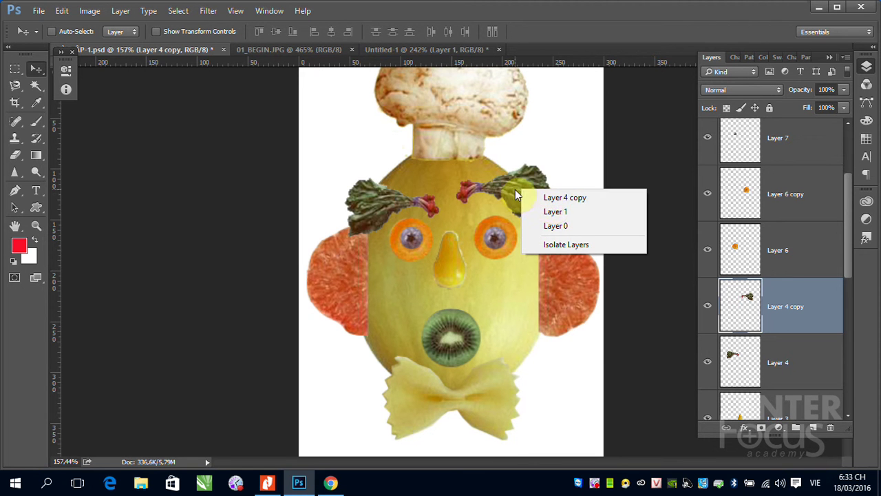
right_click(519, 191)
right_click(515, 193)
left_click(529, 199)
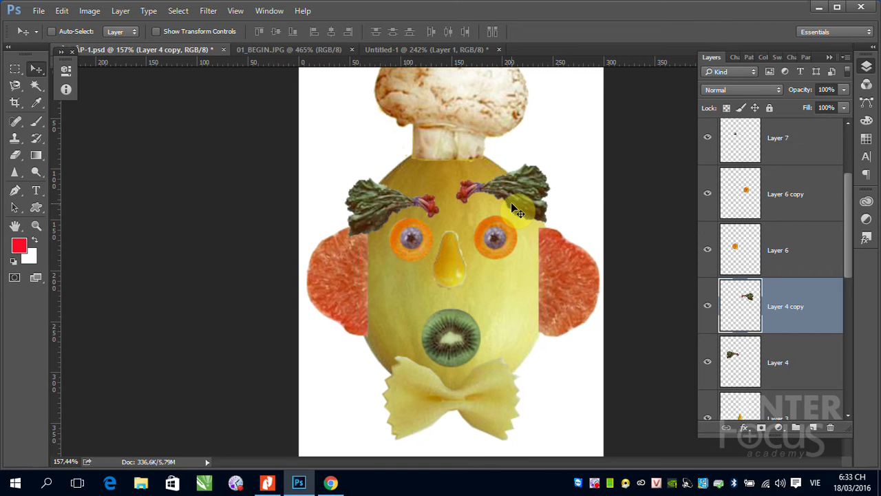
key("ctrl")
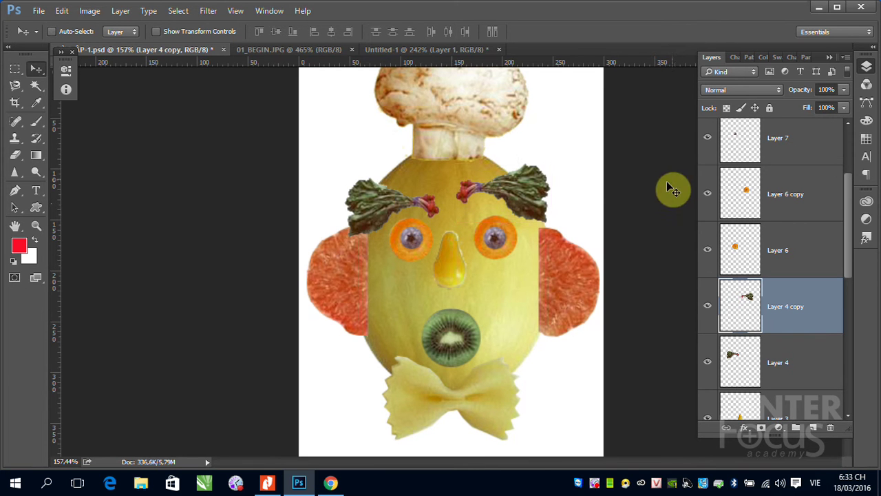
left_click(372, 218)
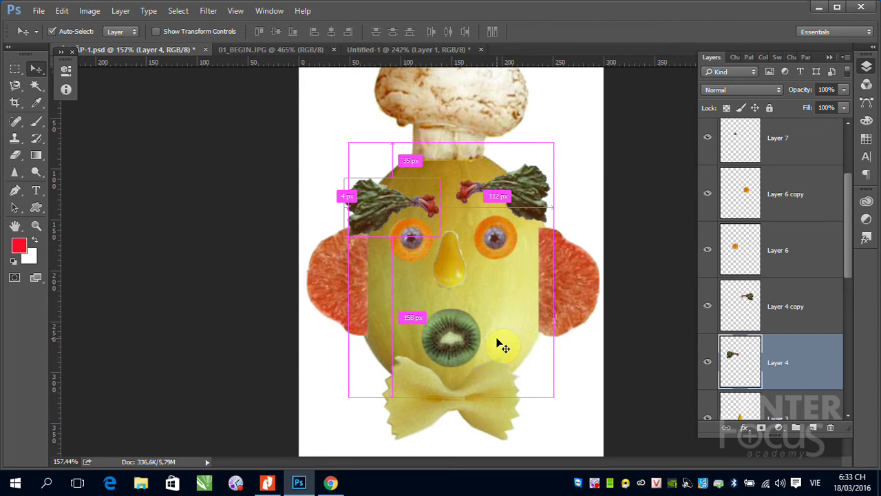
left_click(52, 31)
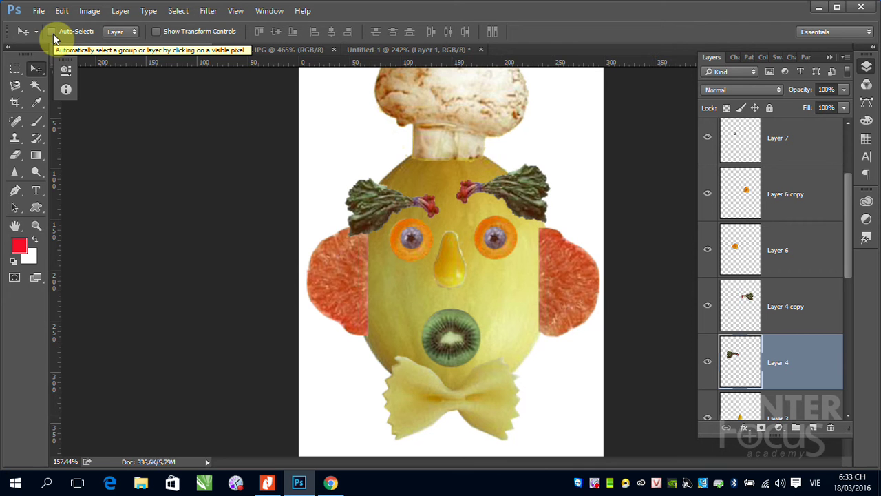
Nudge the right eyebrow slightly lower and inward using Auto-Select.
left_click(53, 32)
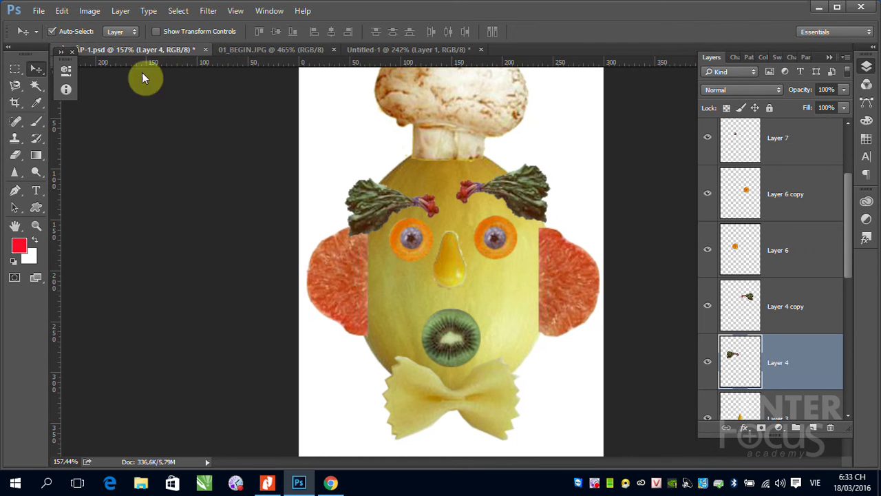
left_click_drag(523, 198, 521, 207)
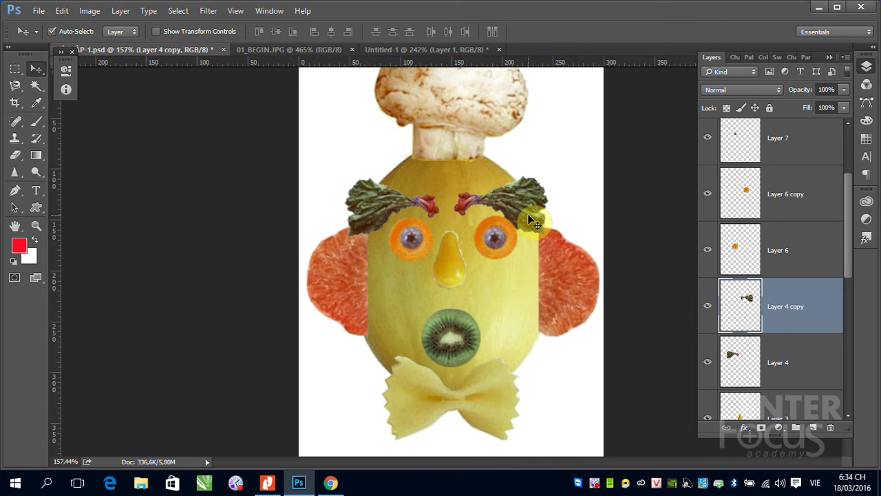
left_click(57, 35)
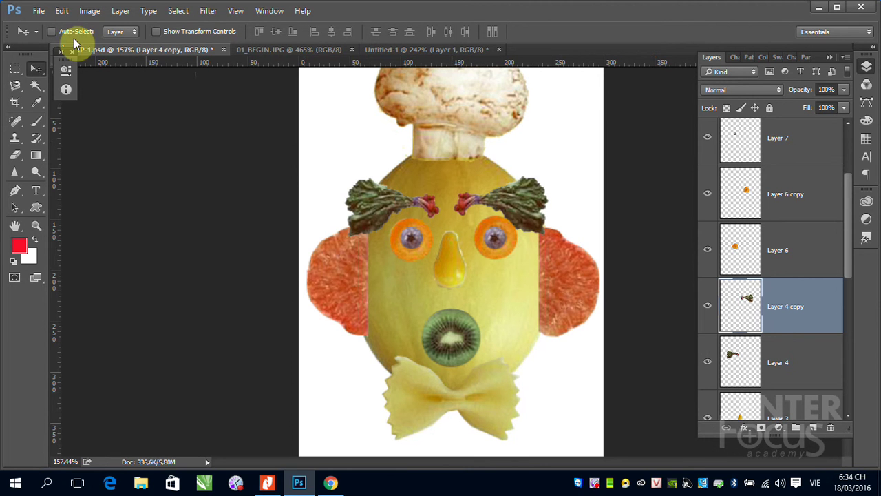
Re-enable Auto-Select and select both eyebrow layers, Layer 4 copy and Layer 4.
left_click(72, 32)
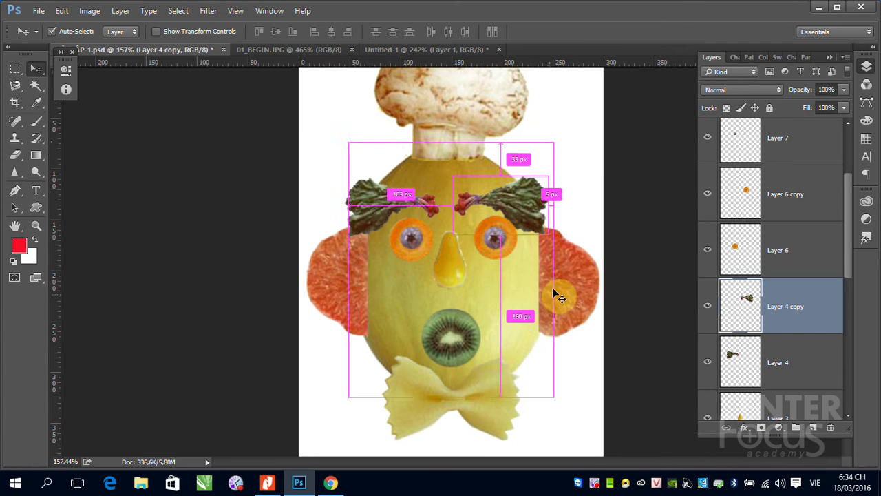
left_click(527, 207)
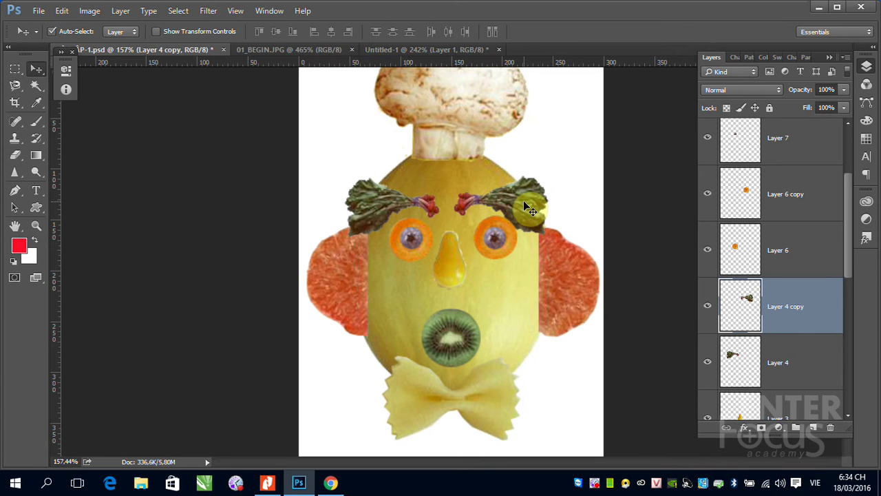
left_click(379, 206, "shift")
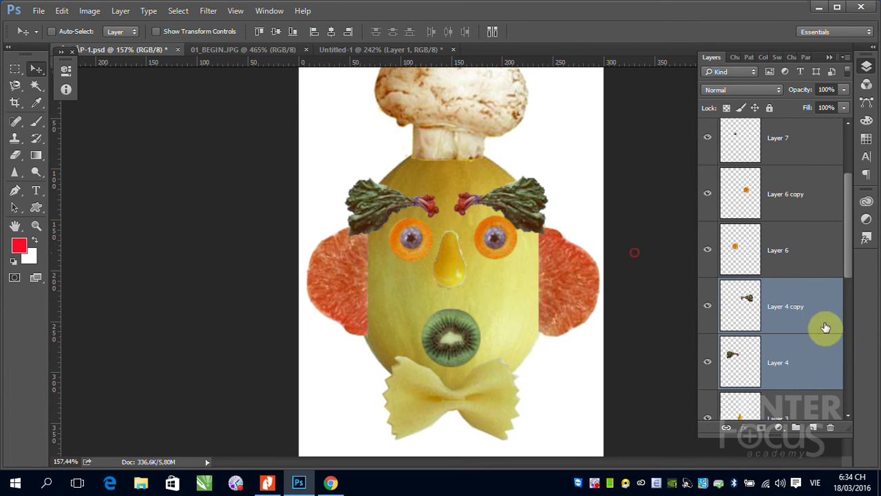
Select both eyebrow layers and align their bottom edges.
left_click(798, 249)
left_click(812, 313)
key("ctrl")
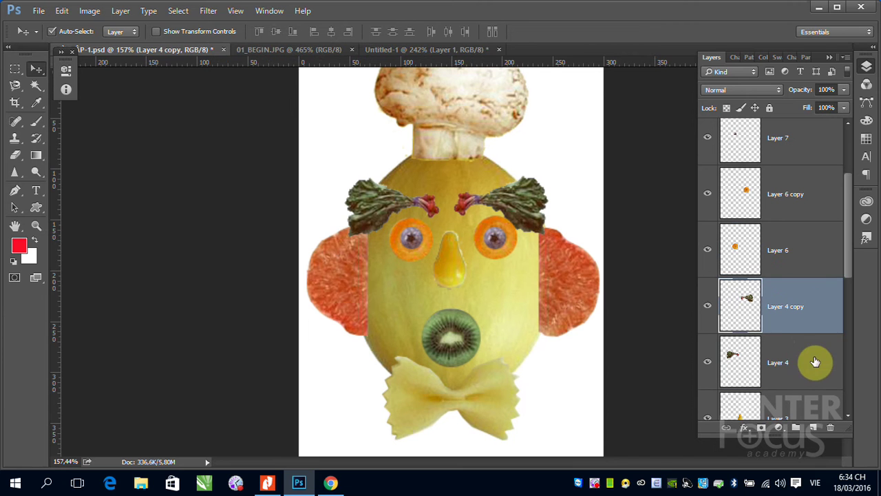
left_click(815, 368, "ctrl")
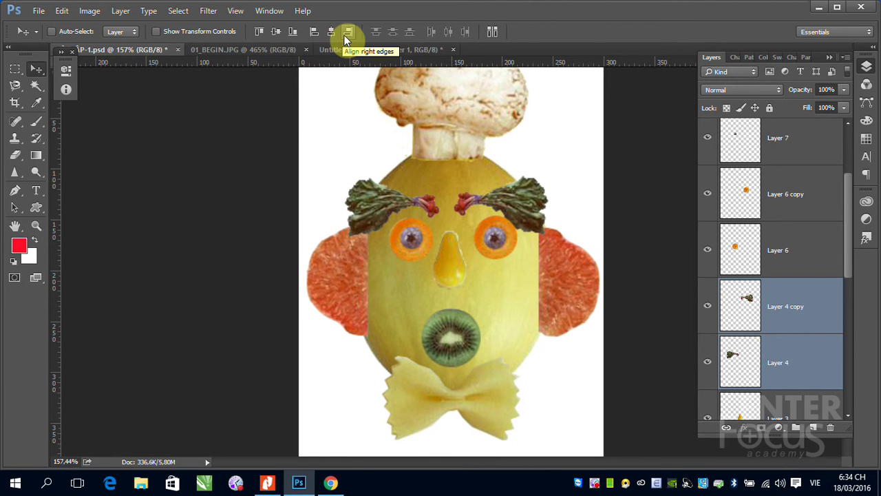
left_click(294, 32)
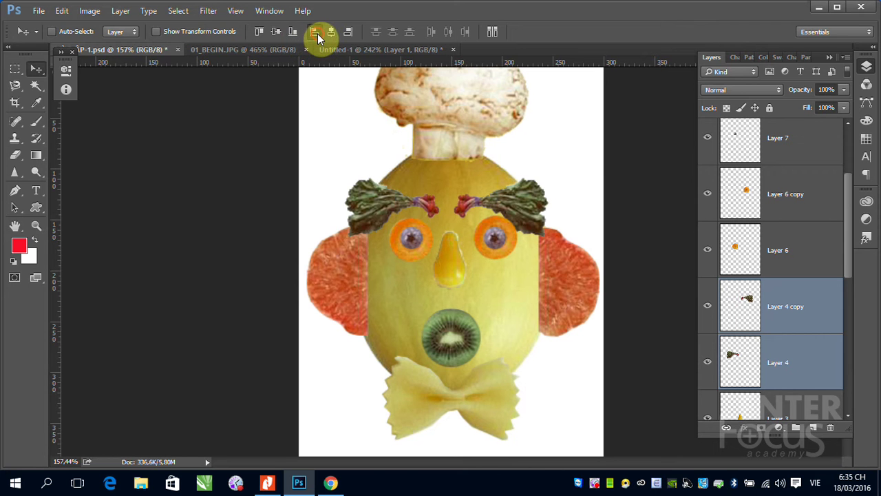
Undo a trial left-edge alignment, then Alt-drag a copy of the left ear down-left.
left_click(315, 32)
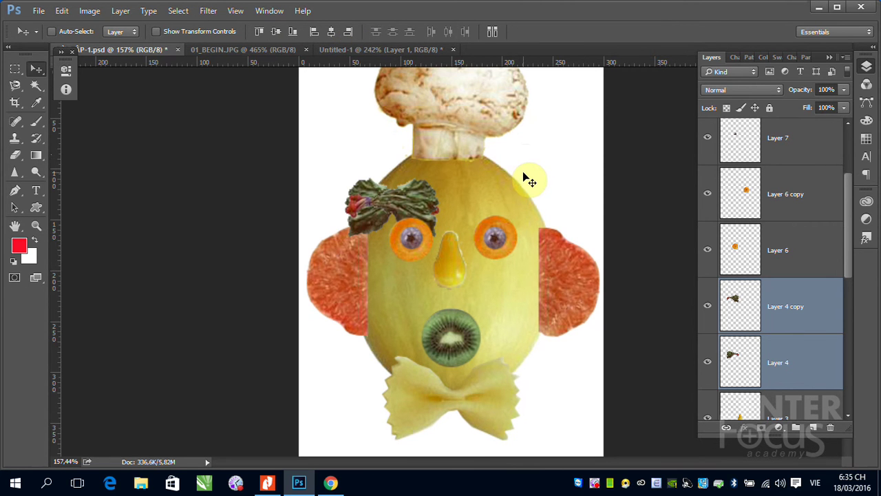
key("ctrl+z")
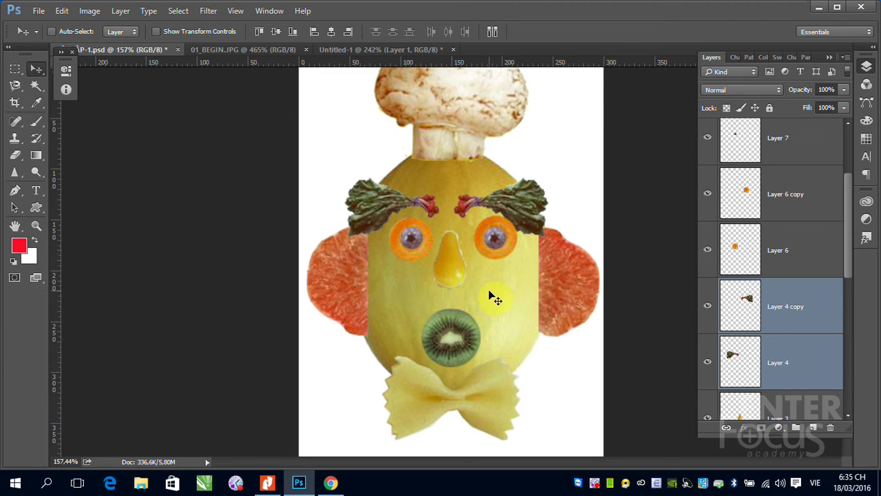
left_click_drag(345, 295, 333, 311)
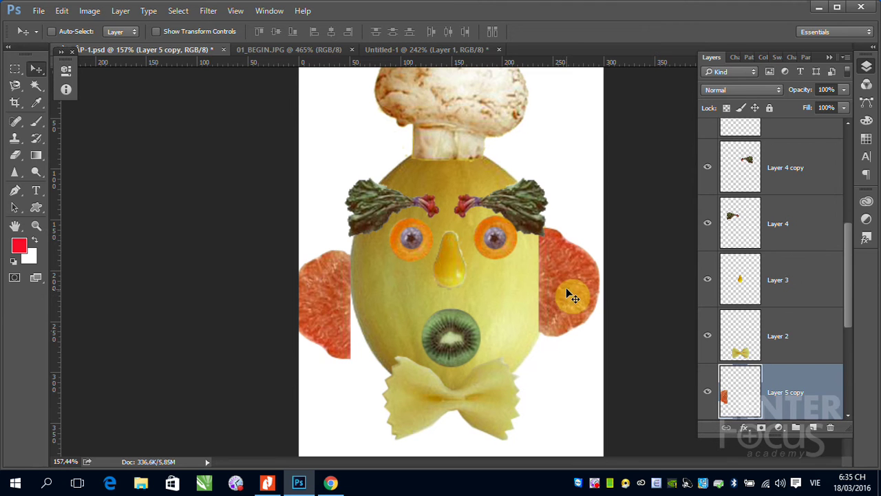
Align the two ears' top edges and nudge the left ear closer to the head.
key("ctrl")
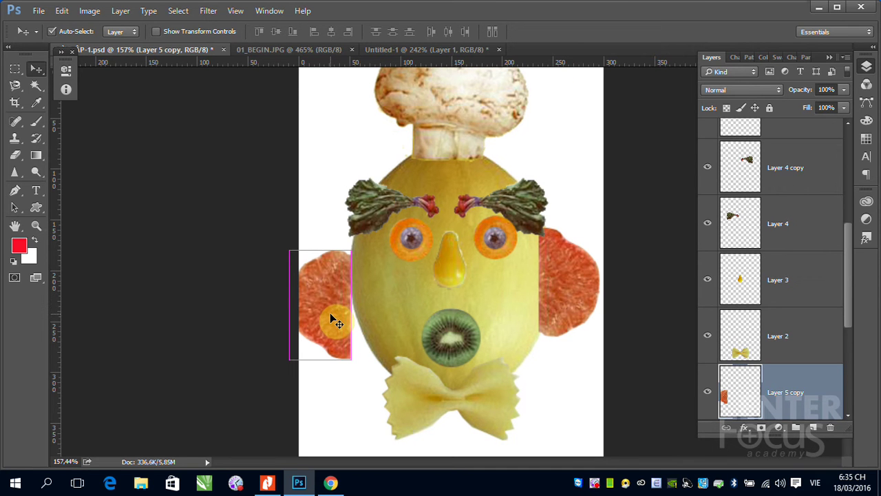
left_click(570, 275, "ctrl+shift")
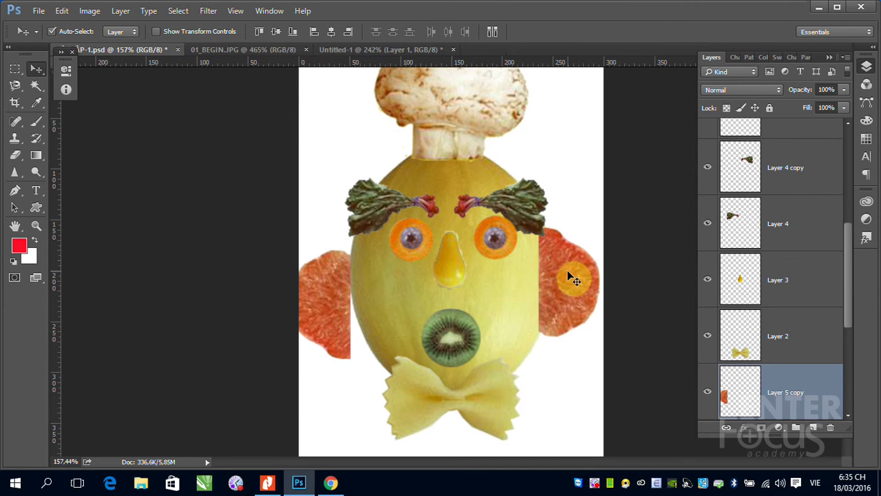
left_click(260, 32)
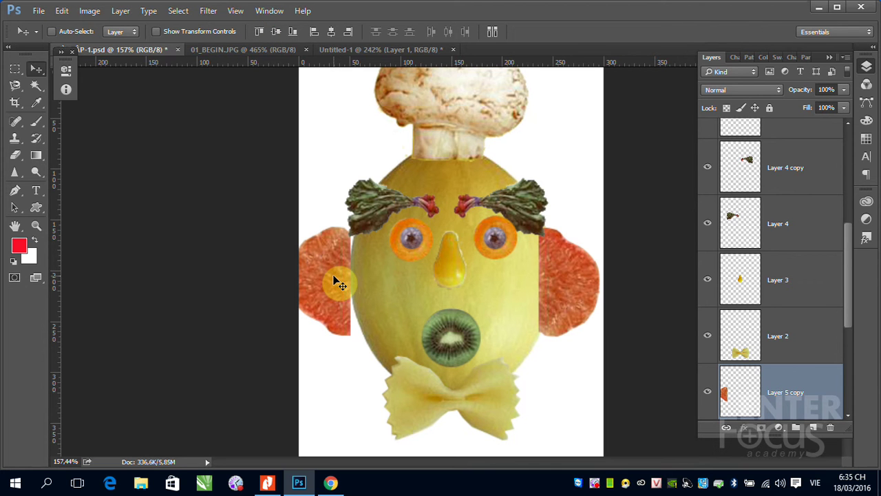
left_click(810, 329)
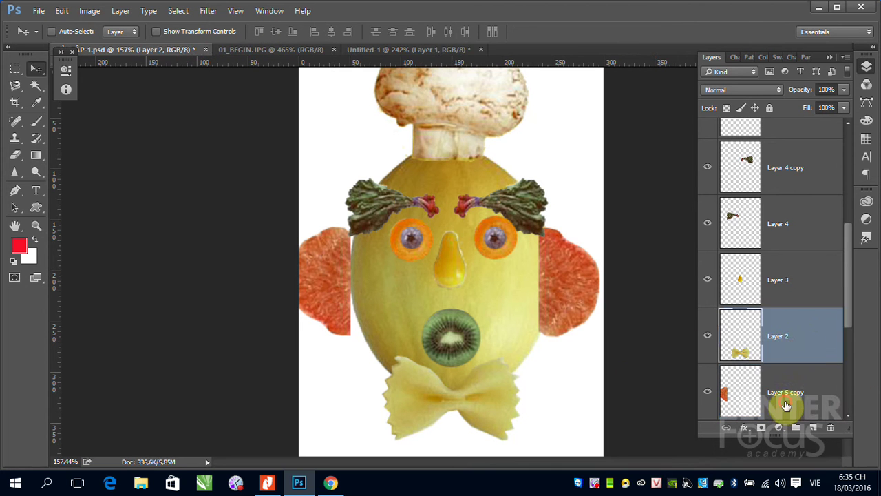
left_click(786, 405)
left_click_drag(322, 304, 341, 304)
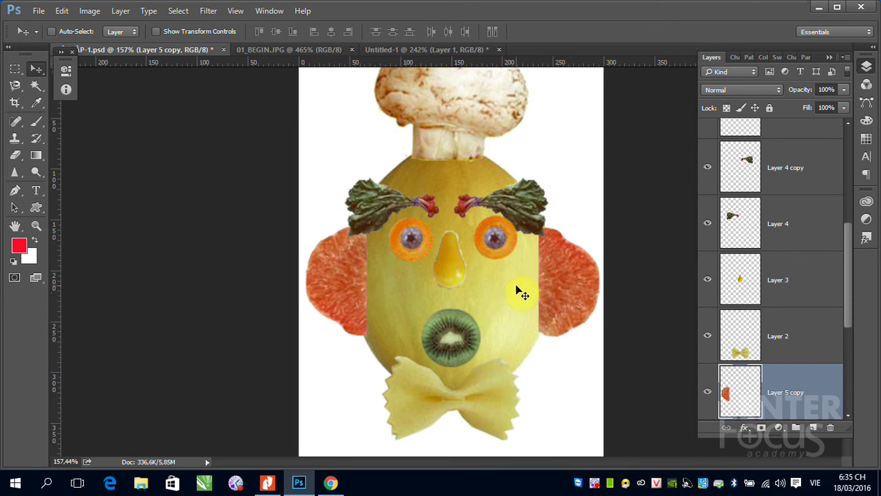
Move Layer 5 and Layer 5 copy below melon Layer 1 in the layer stack.
right_click(559, 301)
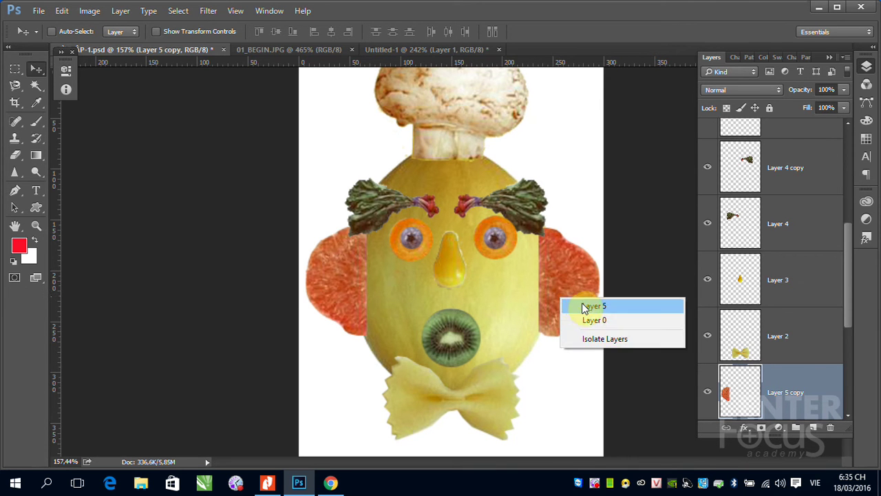
left_click(583, 306)
key("ctrl")
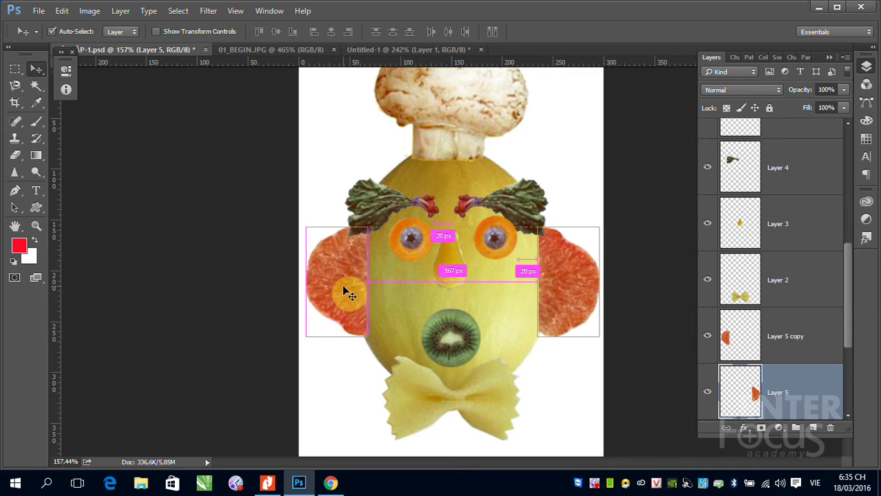
right_click(360, 292)
left_click(365, 294, "shift")
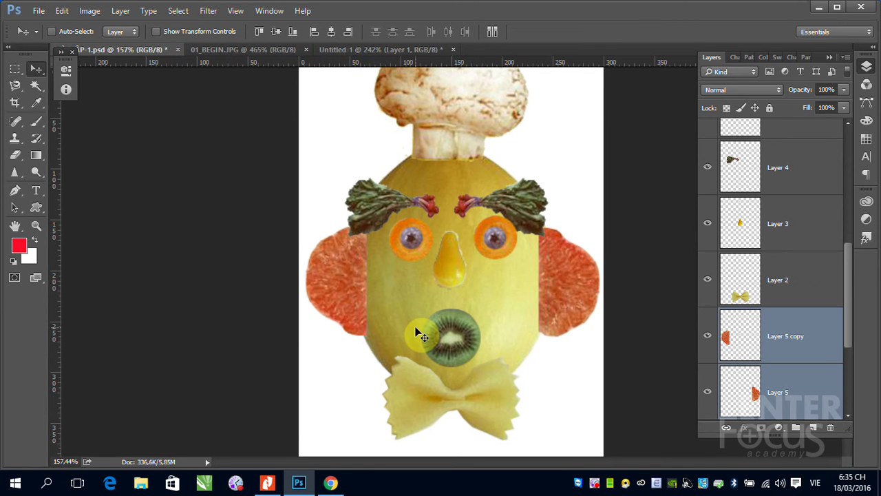
left_click_drag(846, 282, 850, 340)
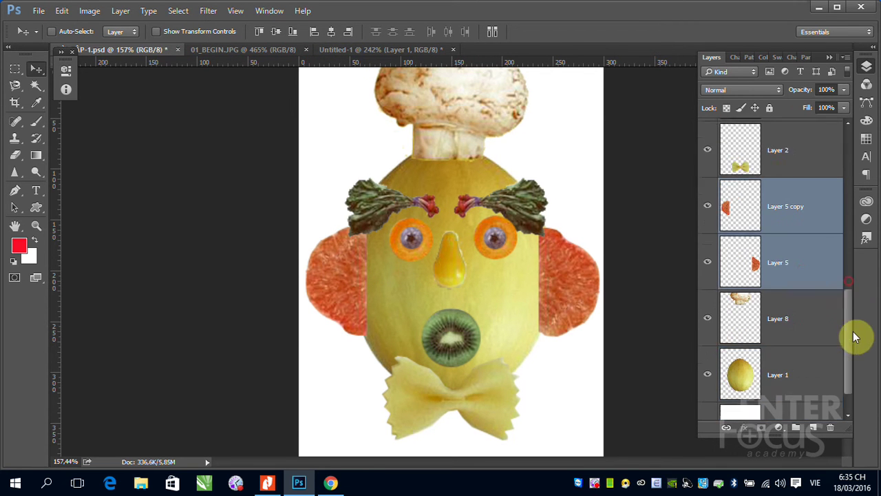
left_click_drag(805, 241, 798, 361)
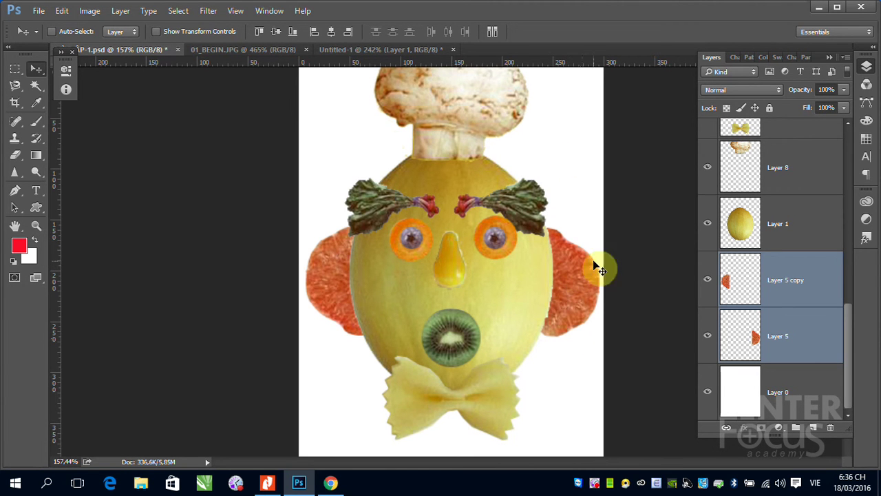
Flip the right ear's Layer 5 with Edit > Transform > Flip Vertical.
right_click(578, 157)
right_click(573, 278)
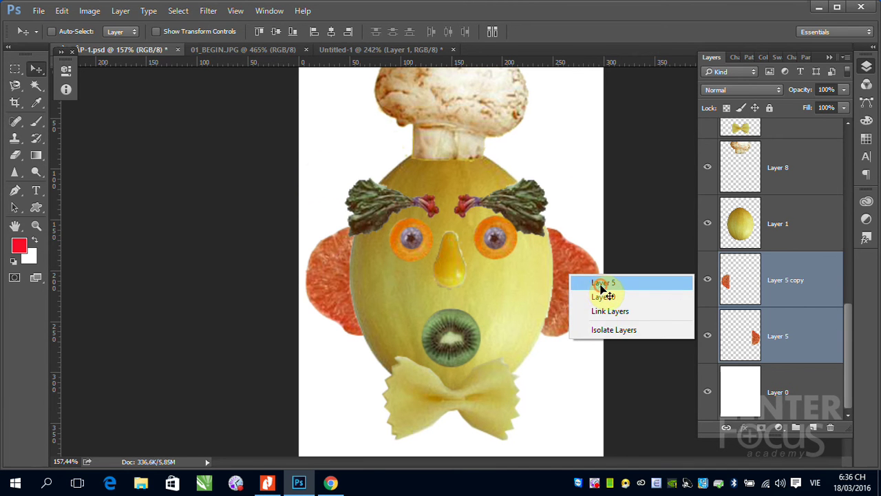
left_click(600, 282)
left_click(61, 10)
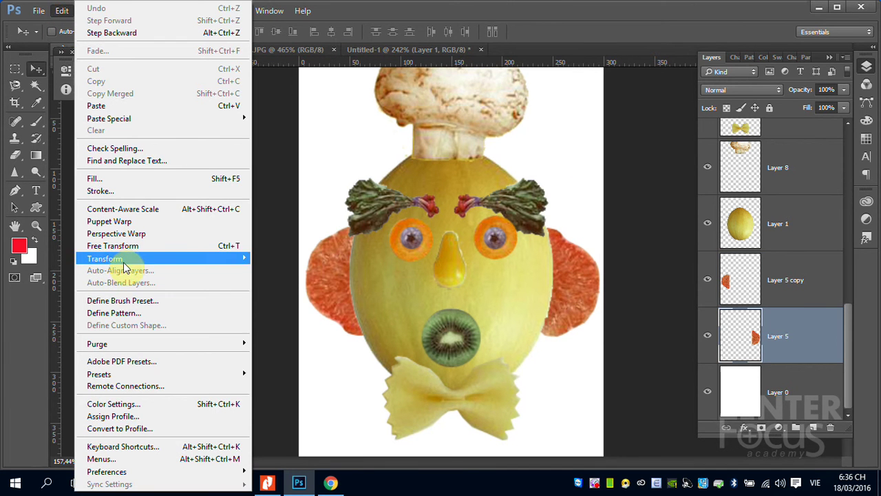
mouse_move(104, 258)
left_click(279, 412)
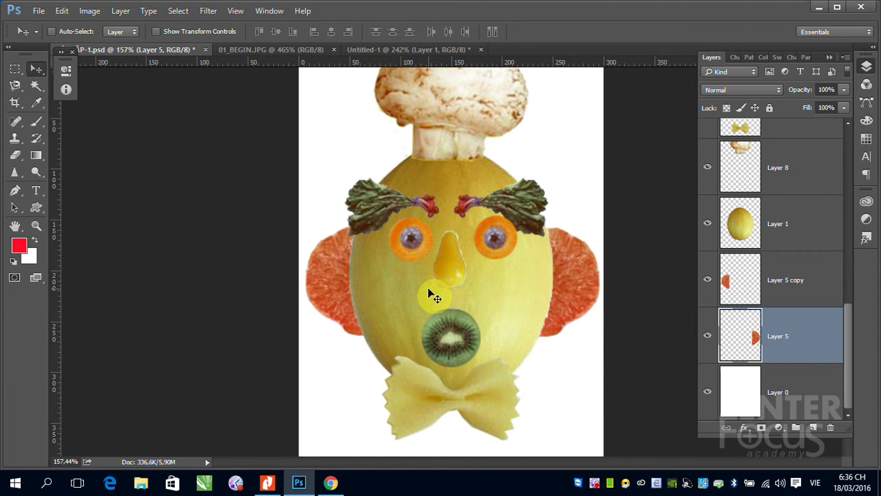
left_click_drag(849, 324, 848, 148)
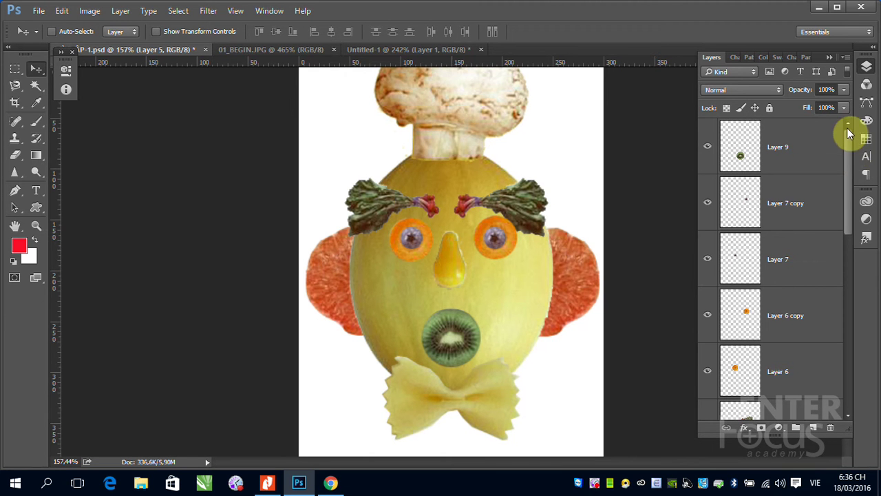
Link Layer 7 copy with Layer 6 copy and move the right eye together.
left_click(821, 151)
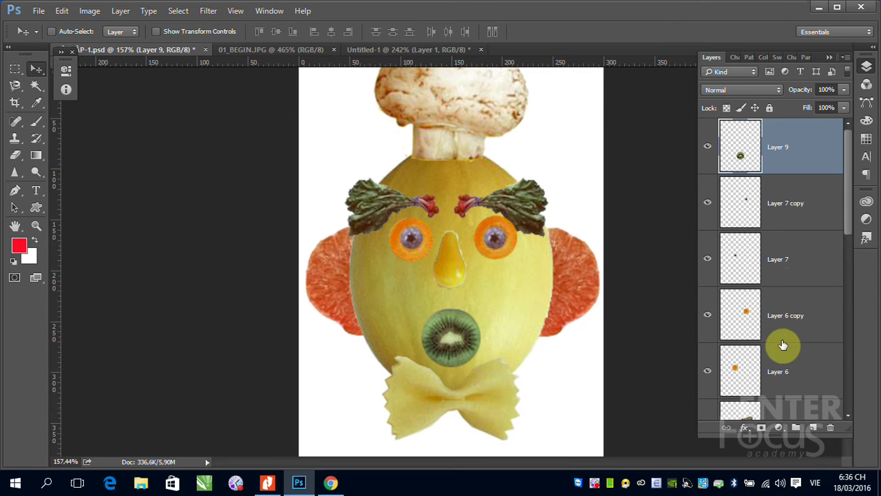
left_click(787, 322)
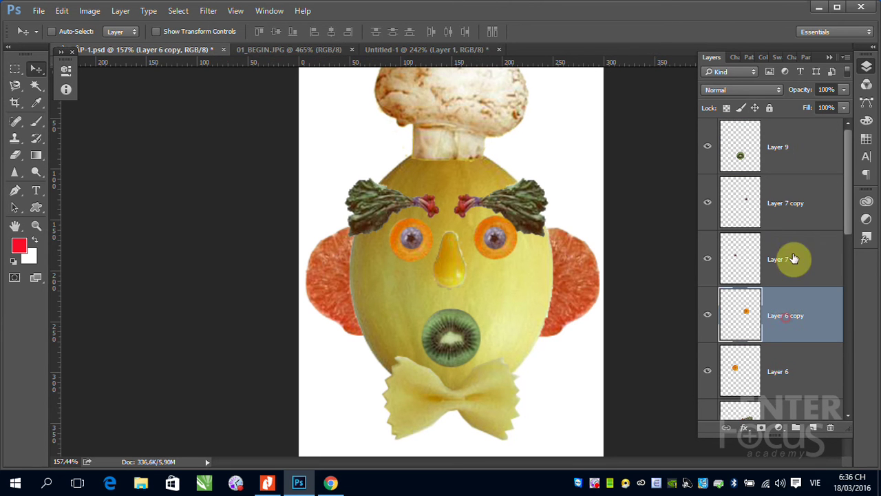
left_click(791, 211, "ctrl")
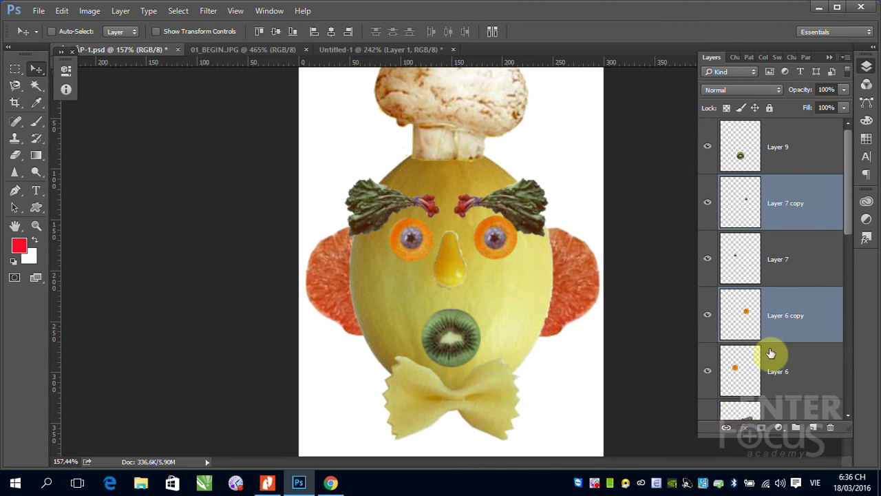
left_click(727, 432)
left_click(771, 260)
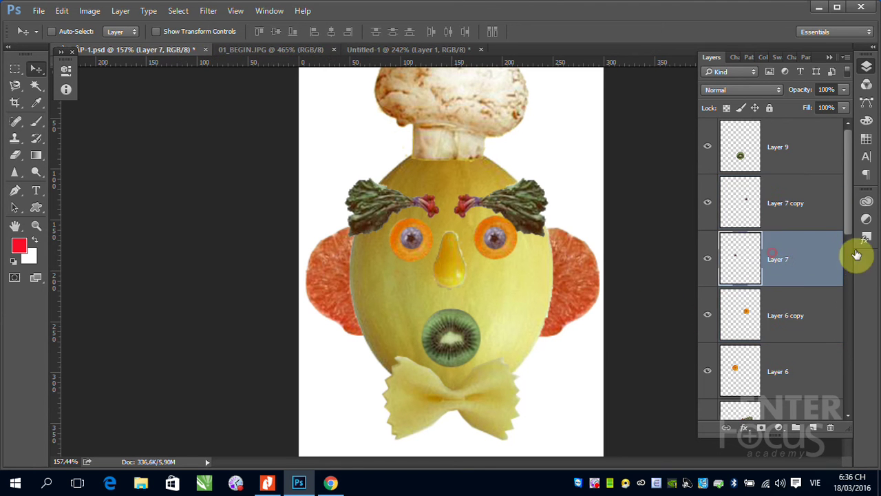
left_click(812, 329)
left_click(810, 142)
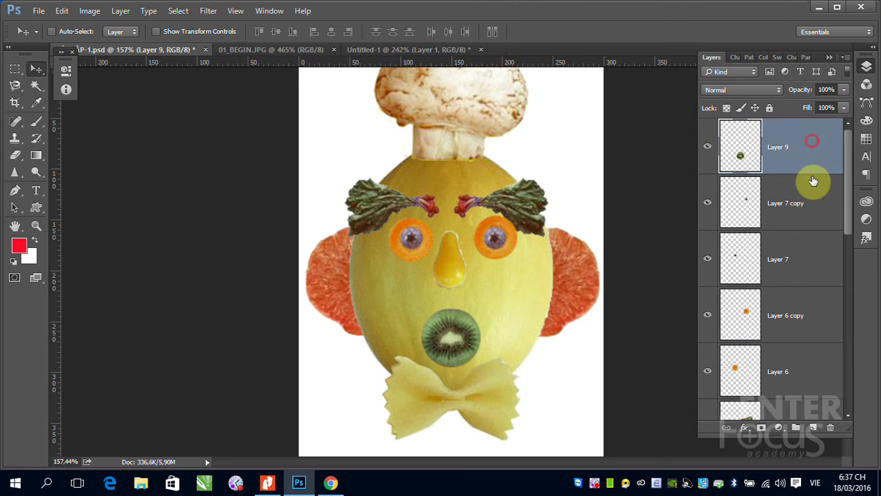
left_click(824, 207)
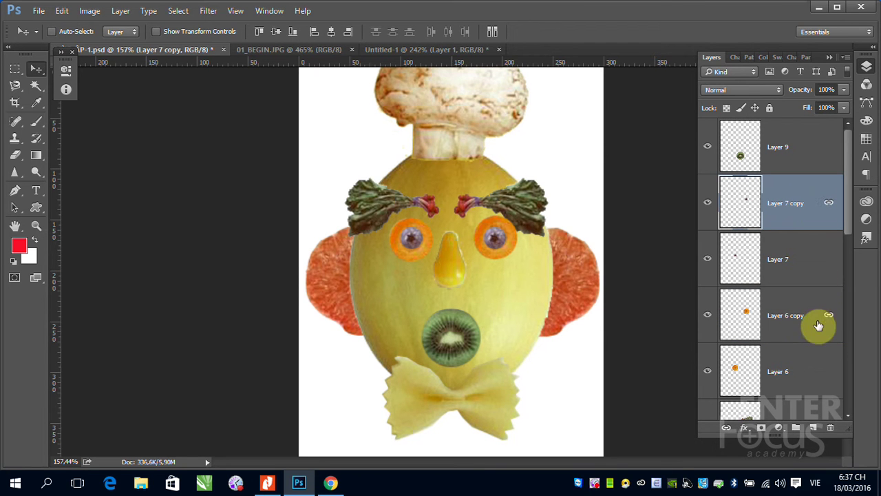
mouse_move(507, 242)
left_mouse_down()
mouse_move(555, 121)
mouse_move(483, 246)
mouse_move(496, 252)
left_mouse_up()
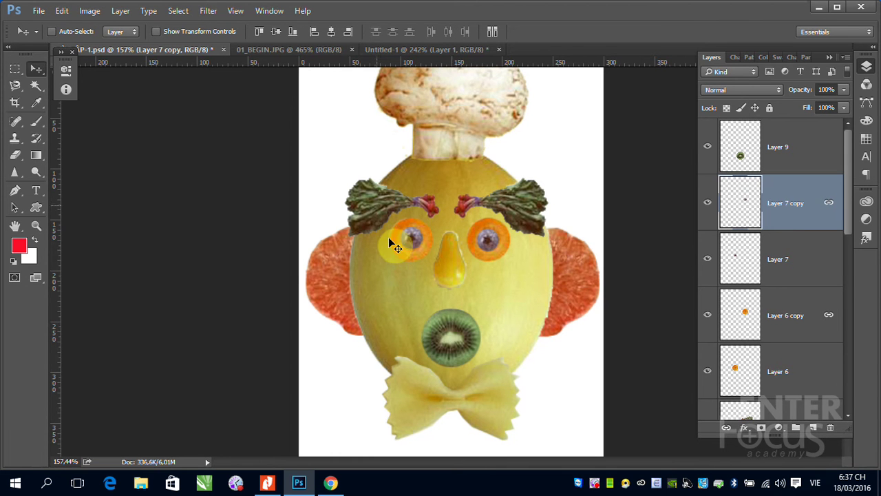
Link Layer 7 with Layer 6 and nudge the left eye slightly.
left_click(788, 155)
left_click(781, 279)
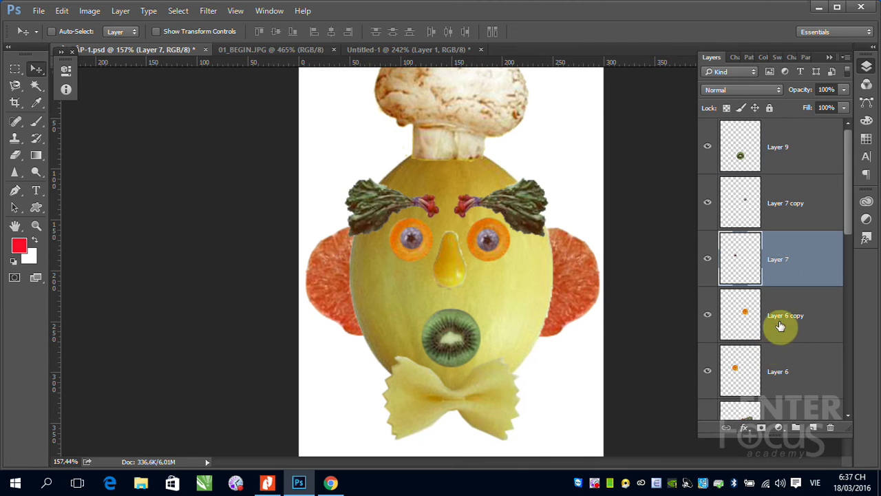
left_click(778, 327, "ctrl")
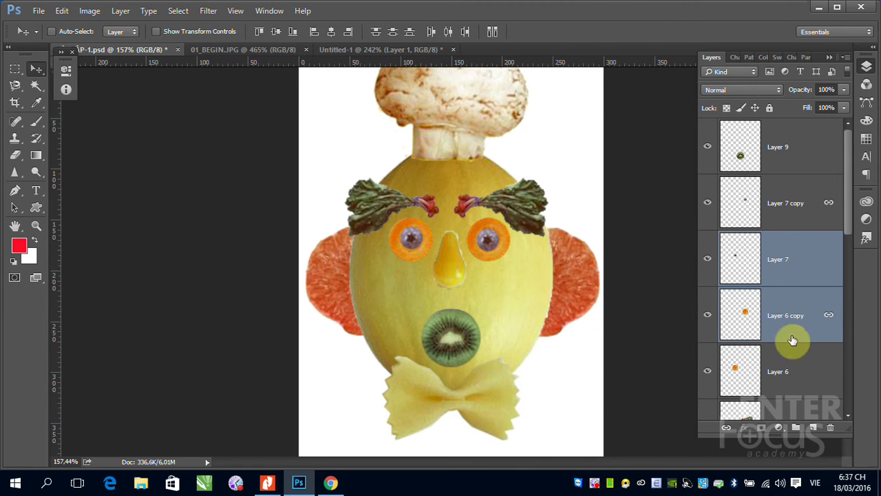
left_click(786, 375)
left_click(778, 270, "ctrl")
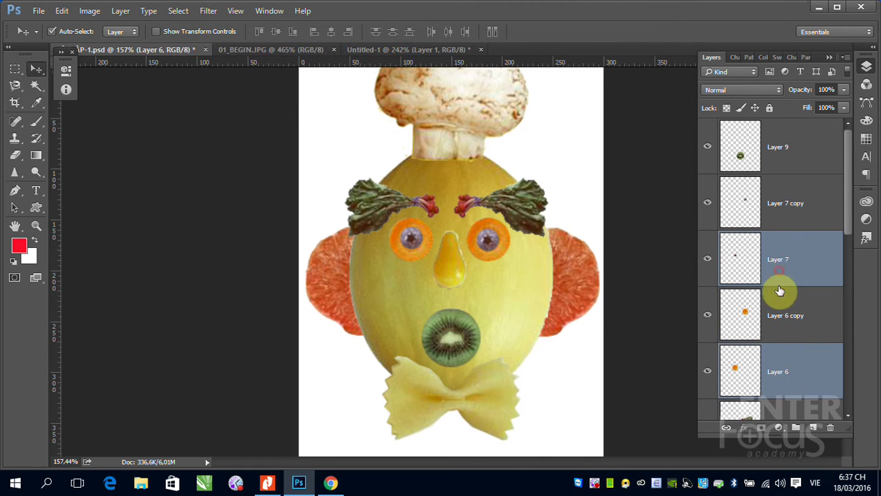
left_click(726, 427)
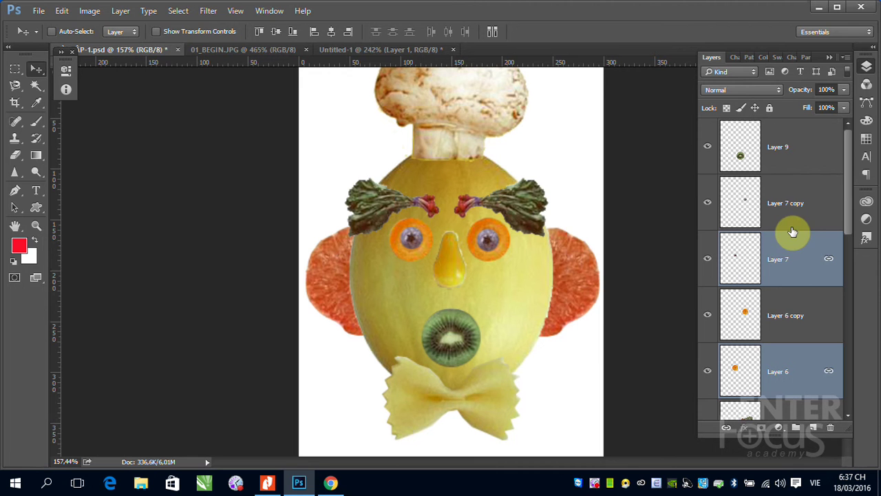
left_click_drag(413, 236, 415, 240)
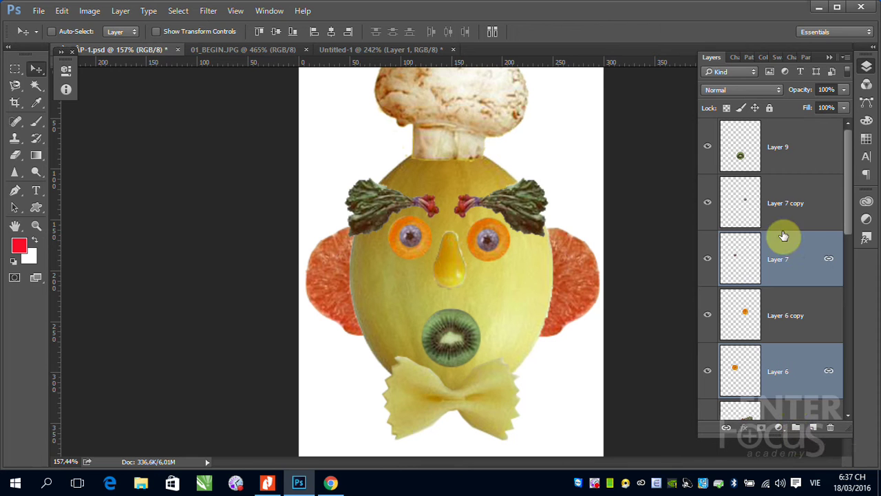
Group Layer 7 copy through Layer 6 into Group 1 and check it by toggling visibility.
left_click(793, 198)
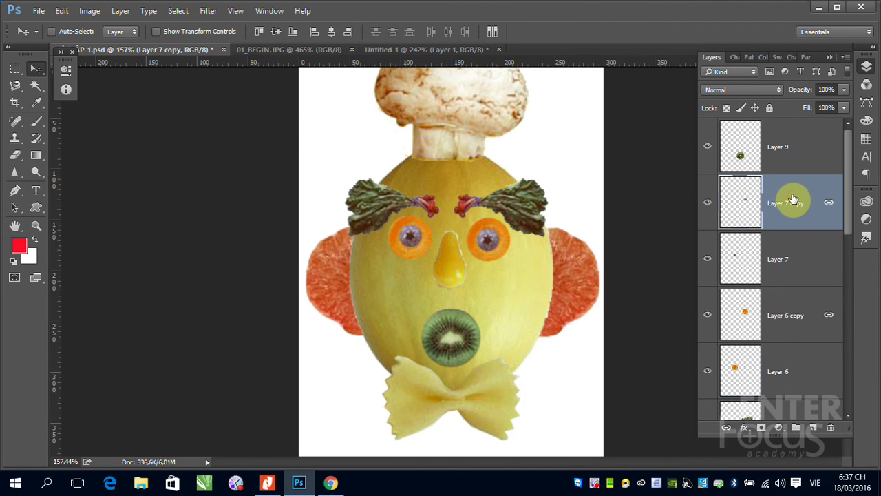
left_click(787, 375, "shift")
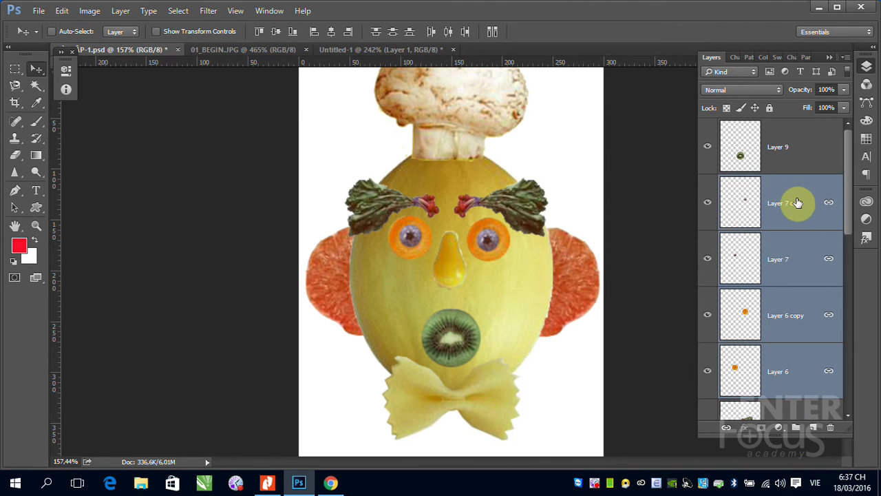
left_click(795, 430)
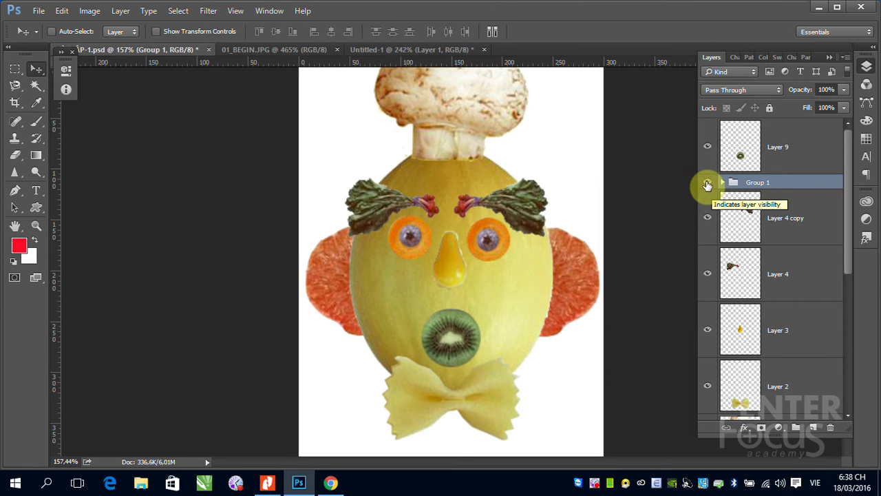
left_click(707, 184)
left_click(707, 184)
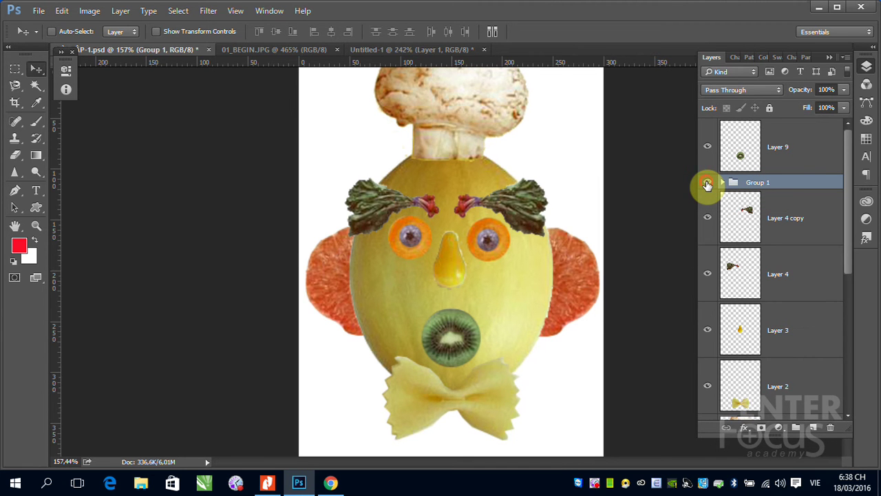
left_click(707, 184)
left_click(707, 184)
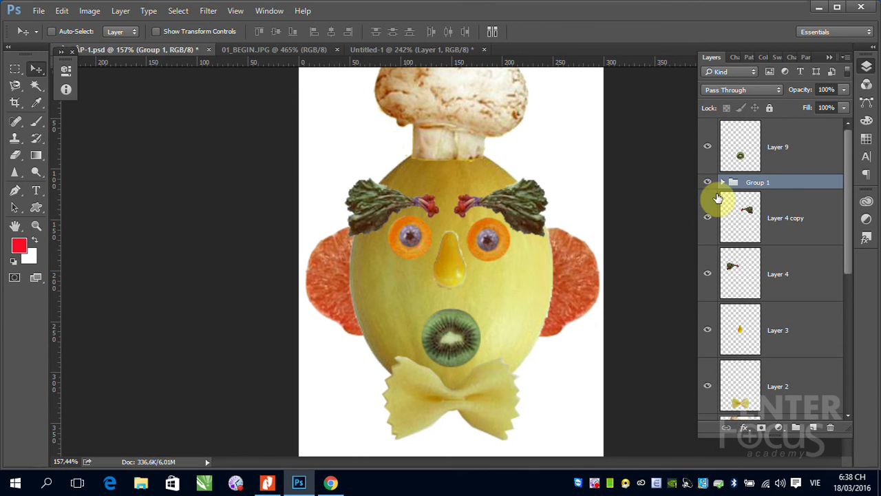
mouse_move(491, 246)
left_mouse_down()
mouse_move(605, 82)
mouse_move(491, 248)
left_mouse_up()
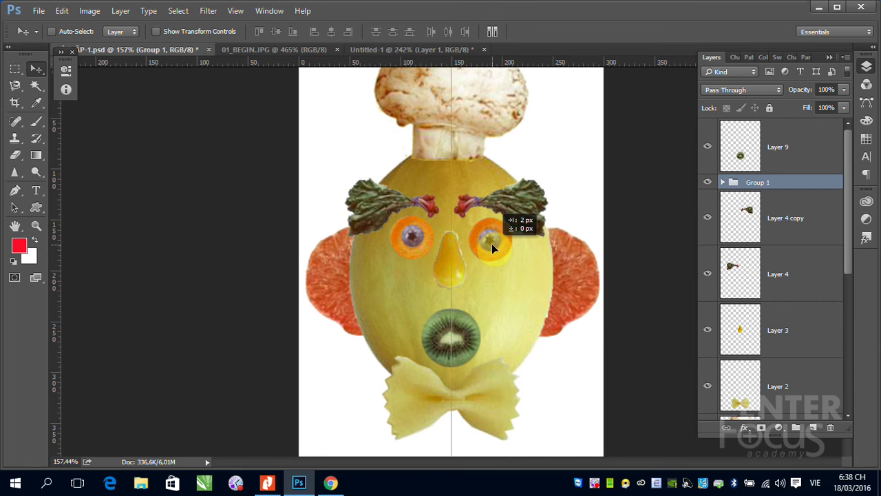
left_click_drag(492, 243, 492, 243)
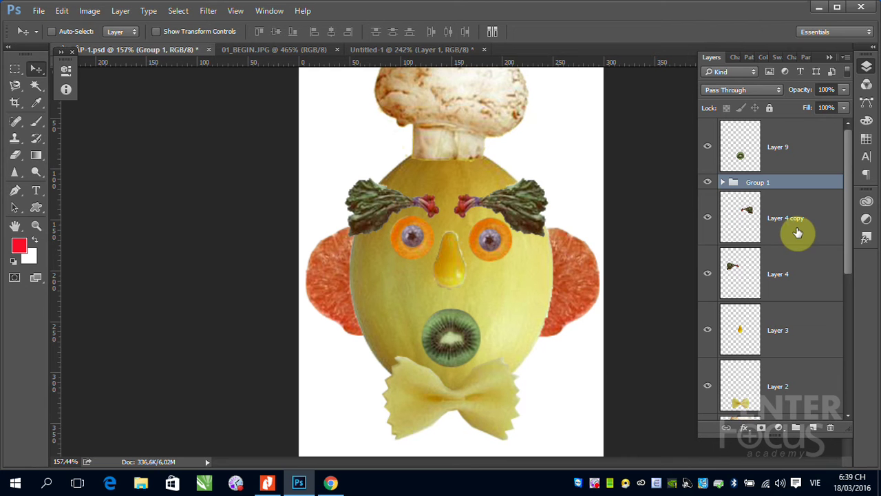
mouse_move(848, 137)
left_mouse_down()
mouse_move(850, 244)
mouse_move(853, 115)
mouse_move(856, 291)
mouse_move(854, 138)
left_mouse_up()
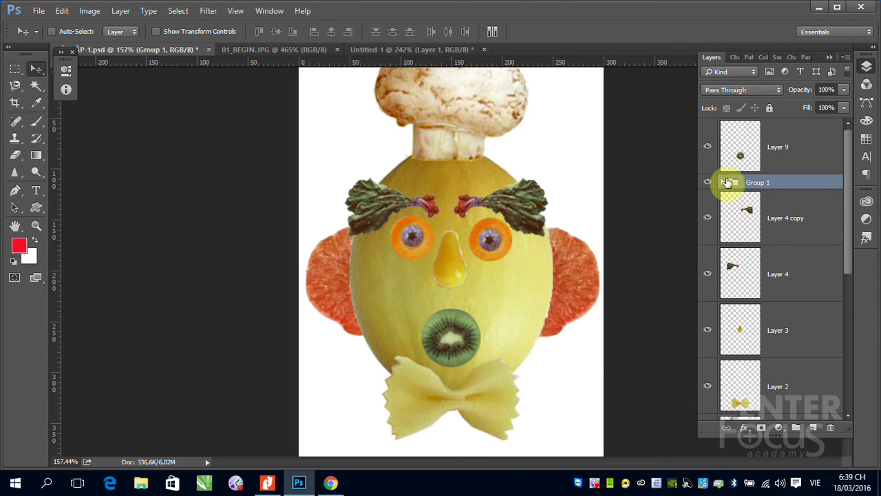
Rename the eye group, Group 1, to 'Mat'.
left_click(723, 182)
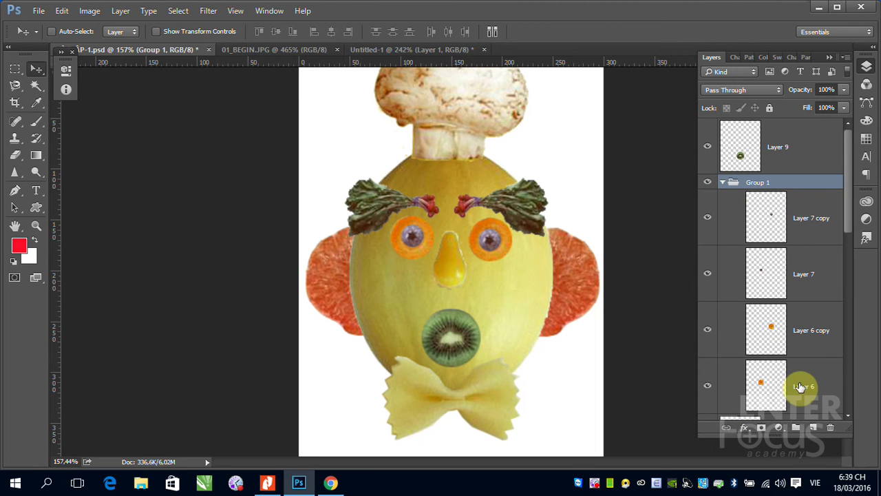
left_click(723, 182)
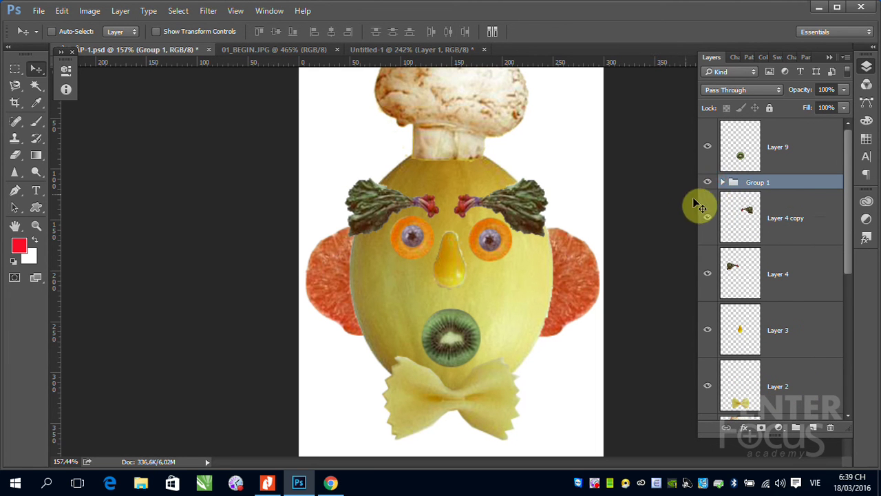
double_click(757, 182)
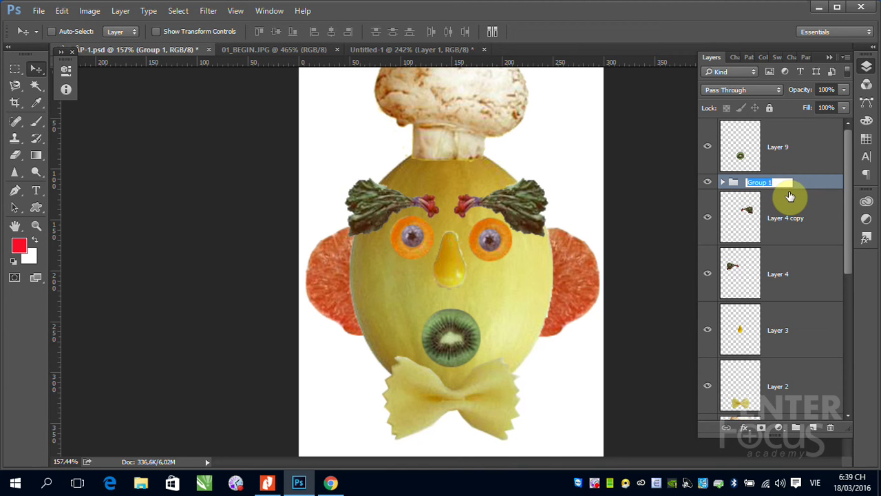
type("Mat")
left_click(832, 206)
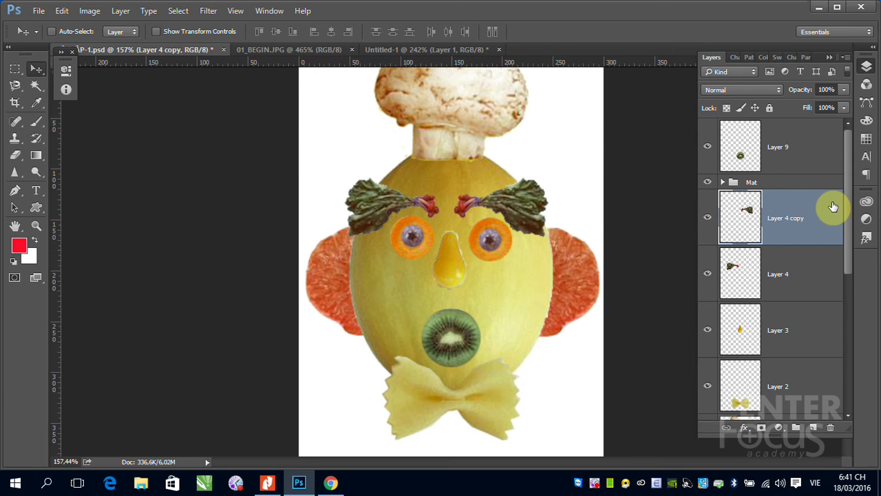
left_click(39, 11)
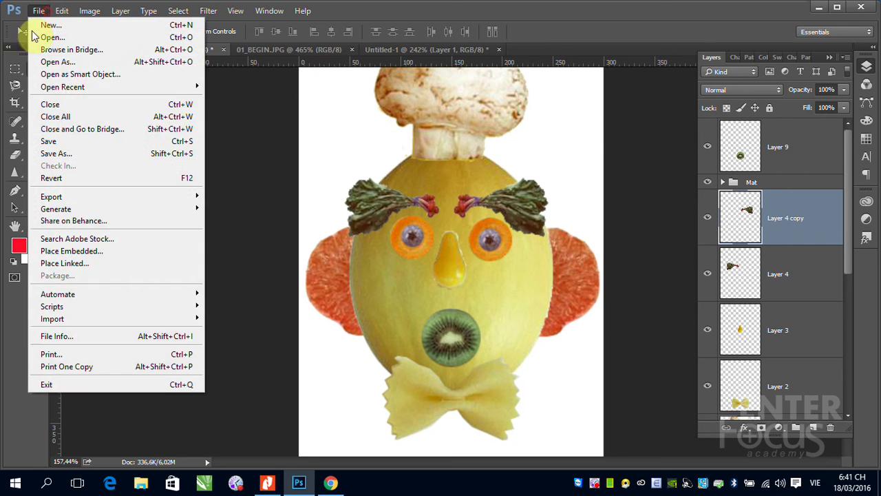
left_click(59, 157)
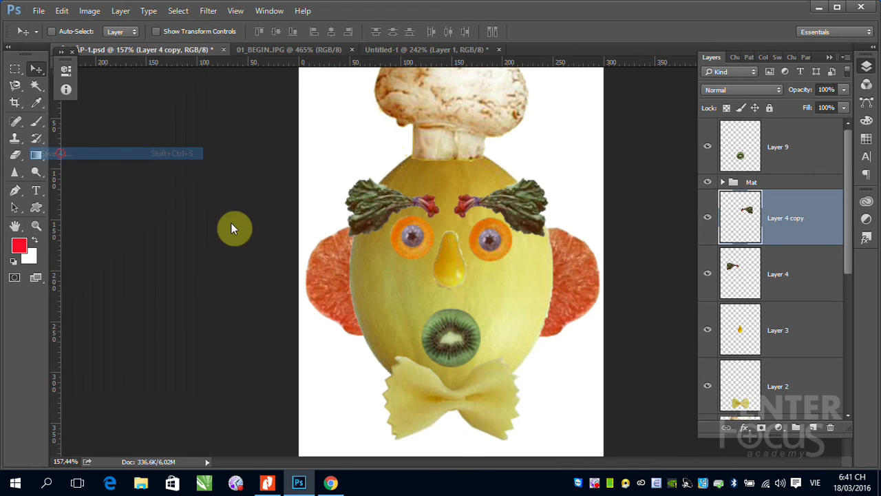
left_click(173, 346)
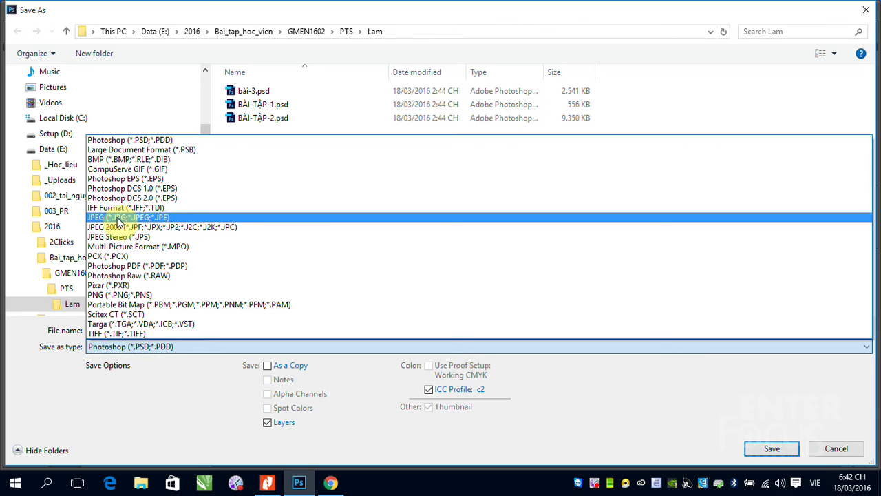
left_click(820, 448)
left_click(836, 448)
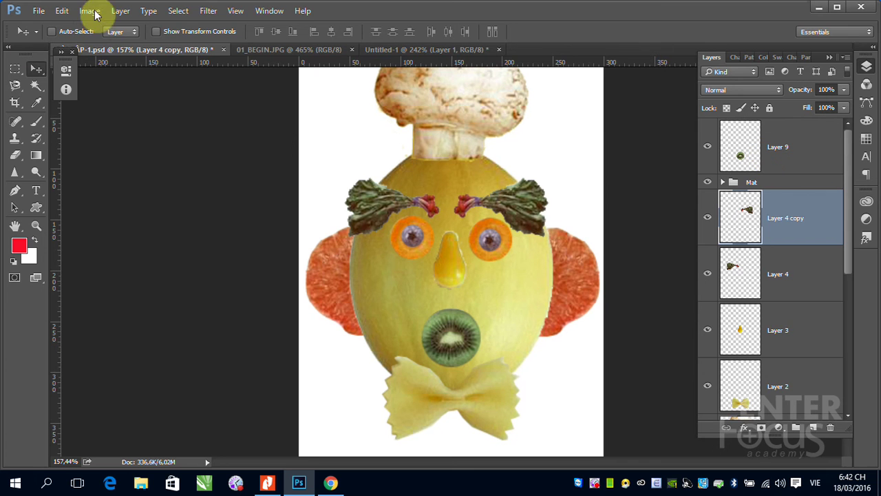
left_click(128, 14)
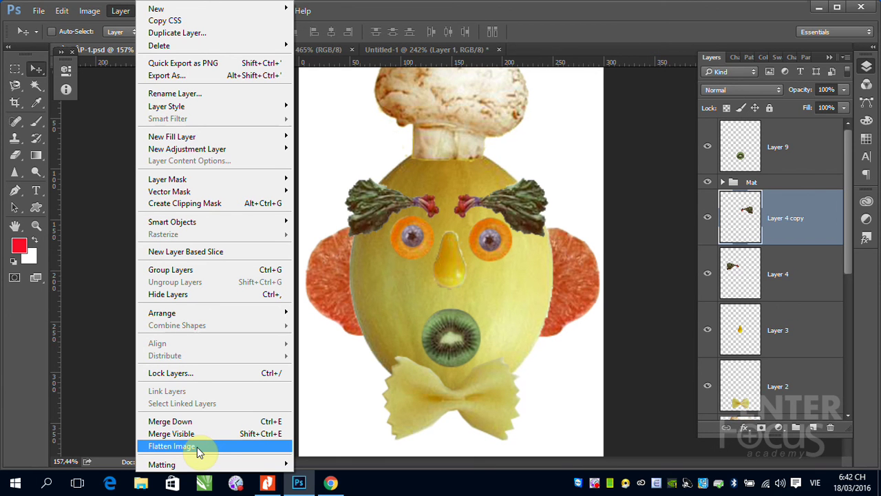
left_click(801, 224)
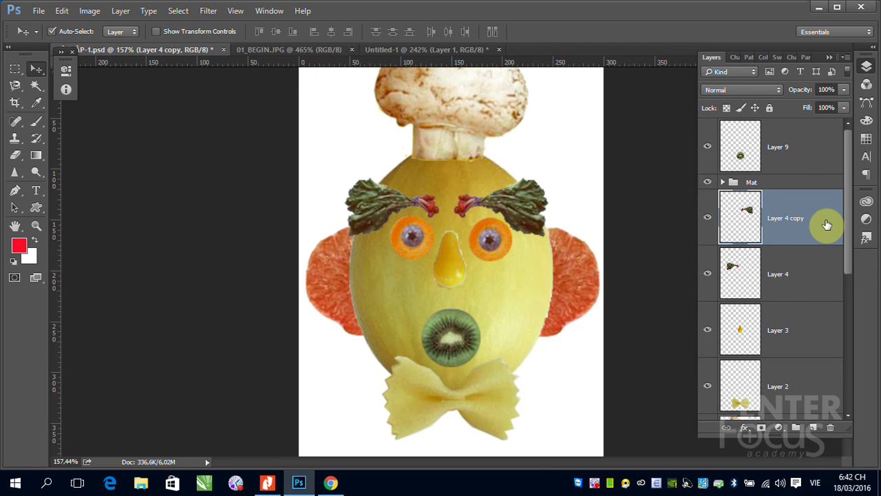
Merge Layer 4 copy down into Layer 4 with Ctrl+E.
key("ctrl+e")
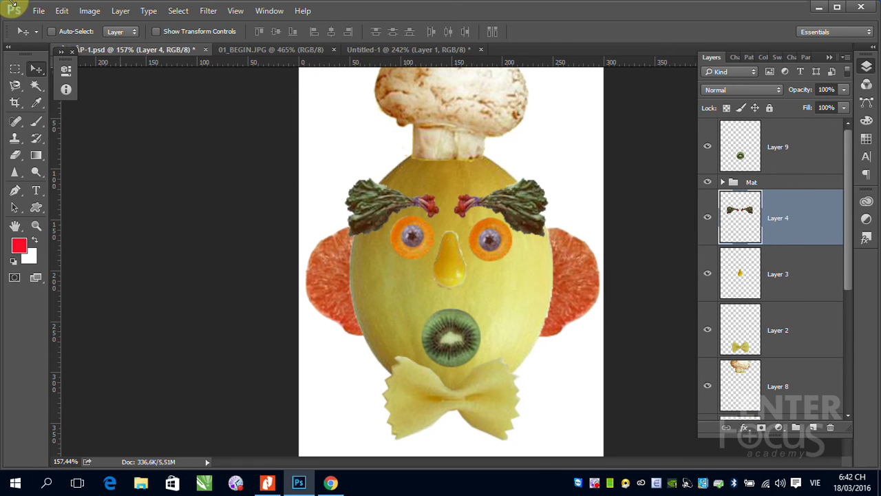
left_click(121, 11)
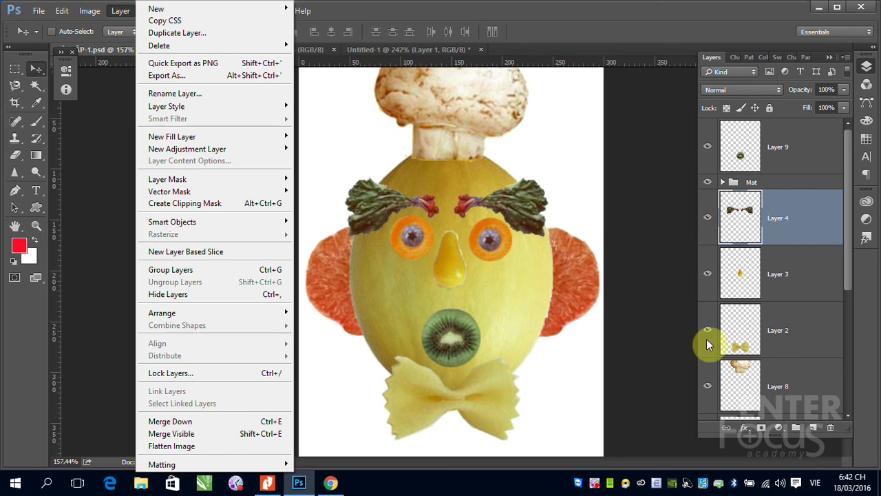
Turn eyebrow Layer 4's visibility back on in the Layers panel.
left_click(707, 222)
left_click(707, 222)
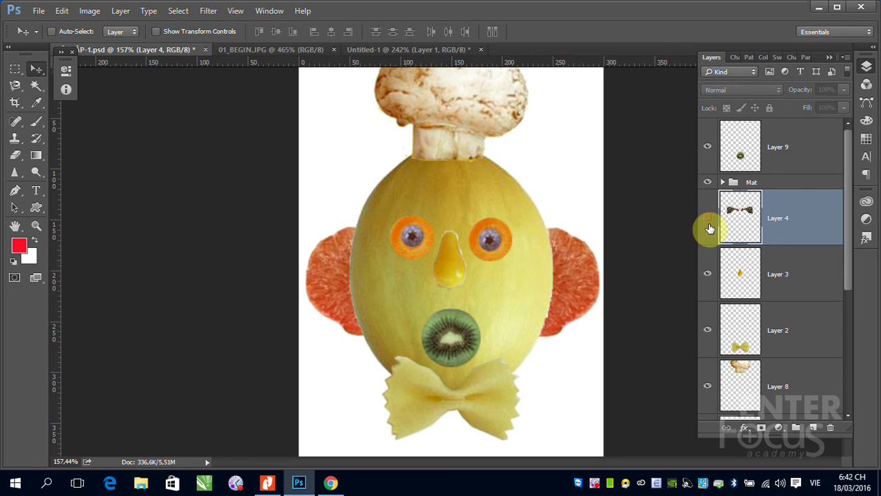
left_click(708, 222)
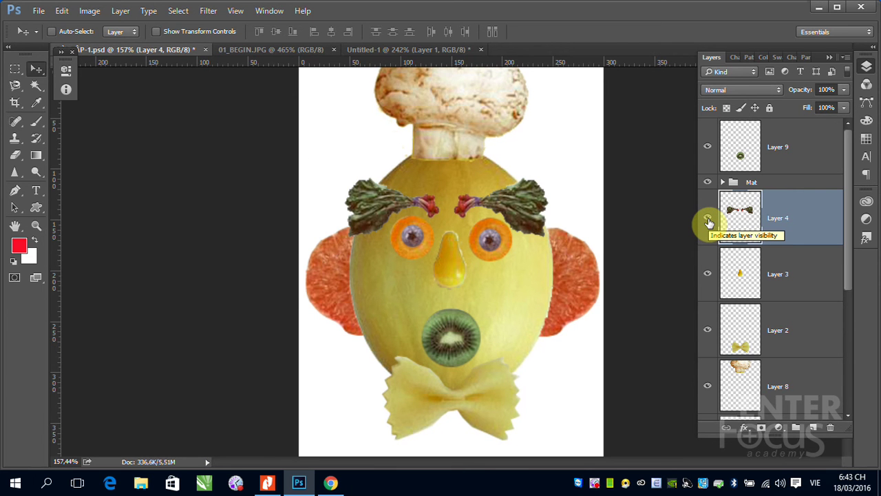
left_click(707, 222)
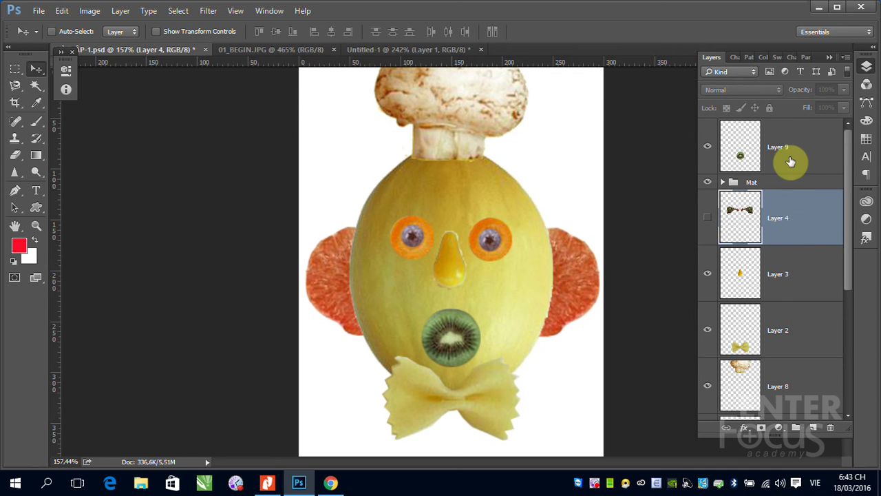
left_click(121, 10)
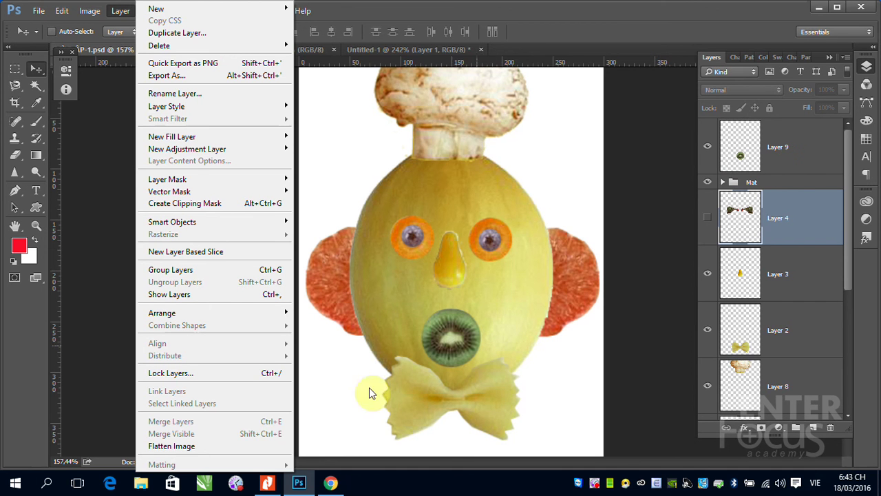
left_click(707, 216)
left_click(706, 218)
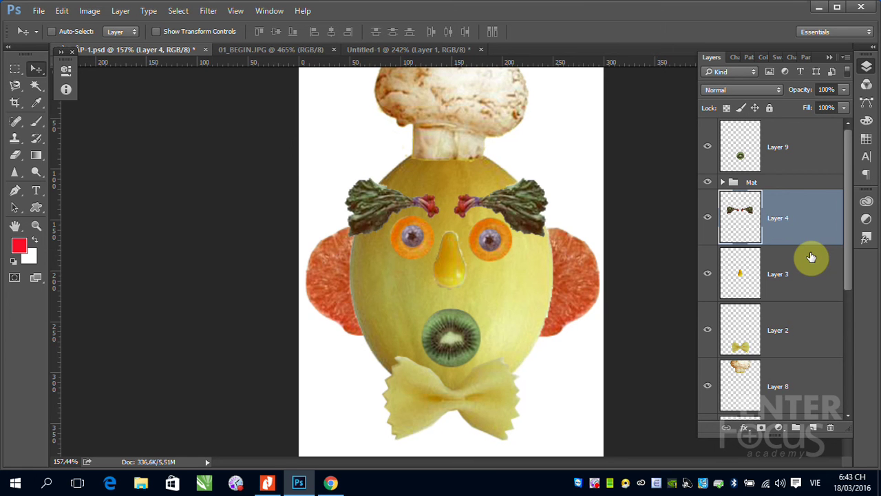
Merge all visible collage layers into one with Ctrl+Shift+E.
key("ctrl+shift+e")
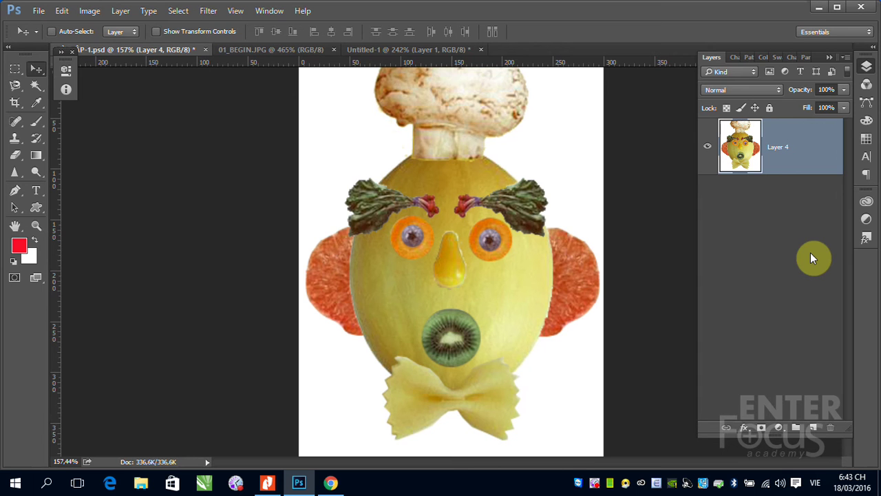